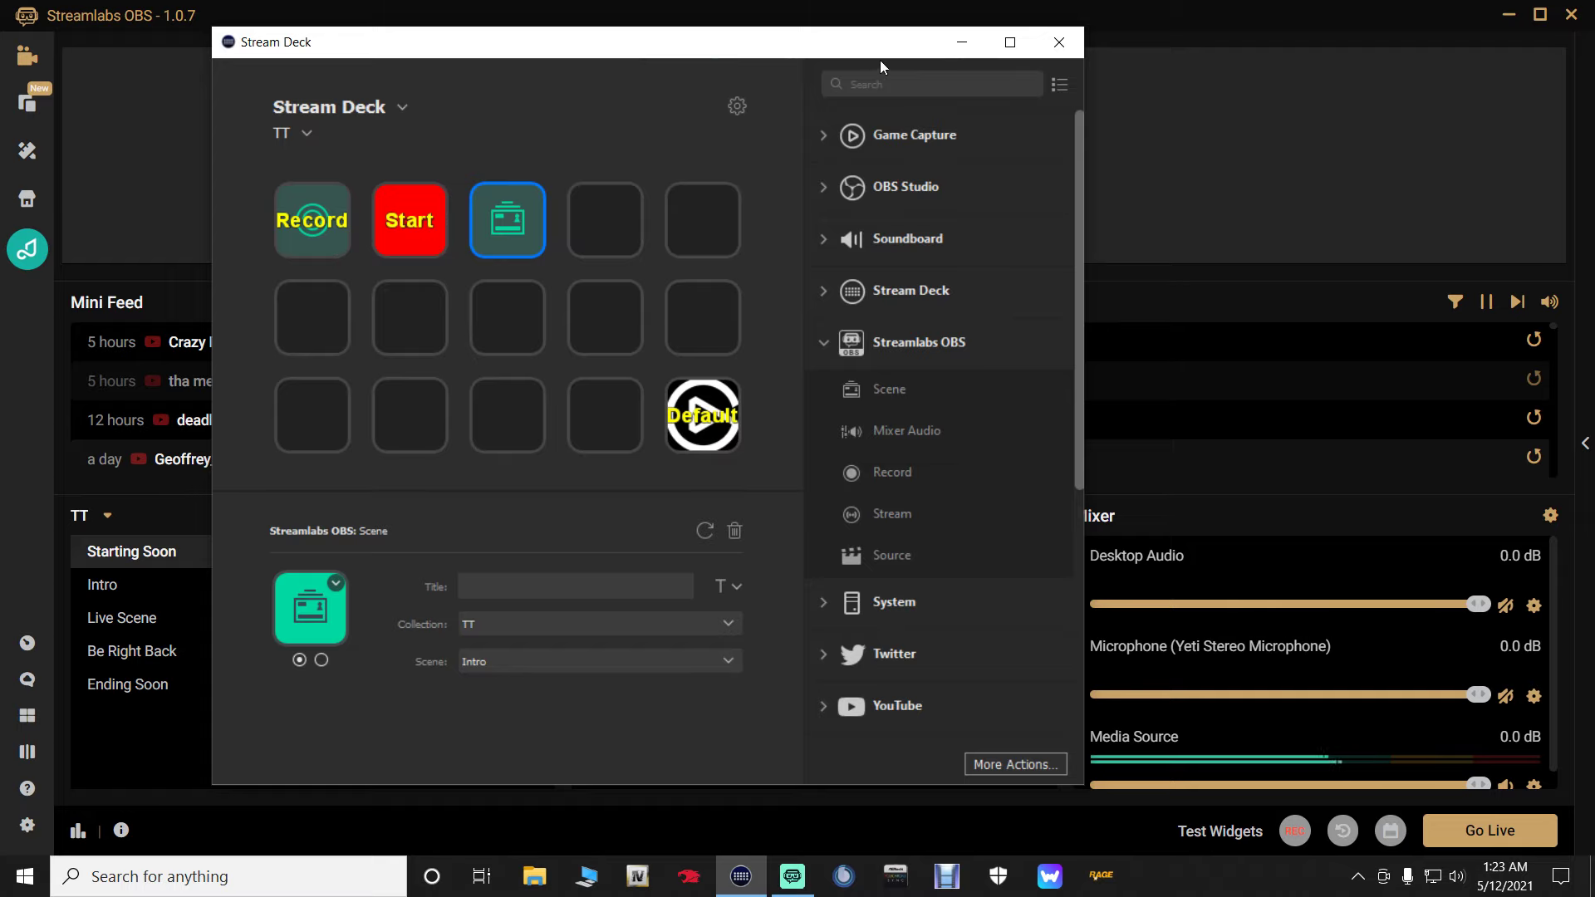
click(1058, 40)
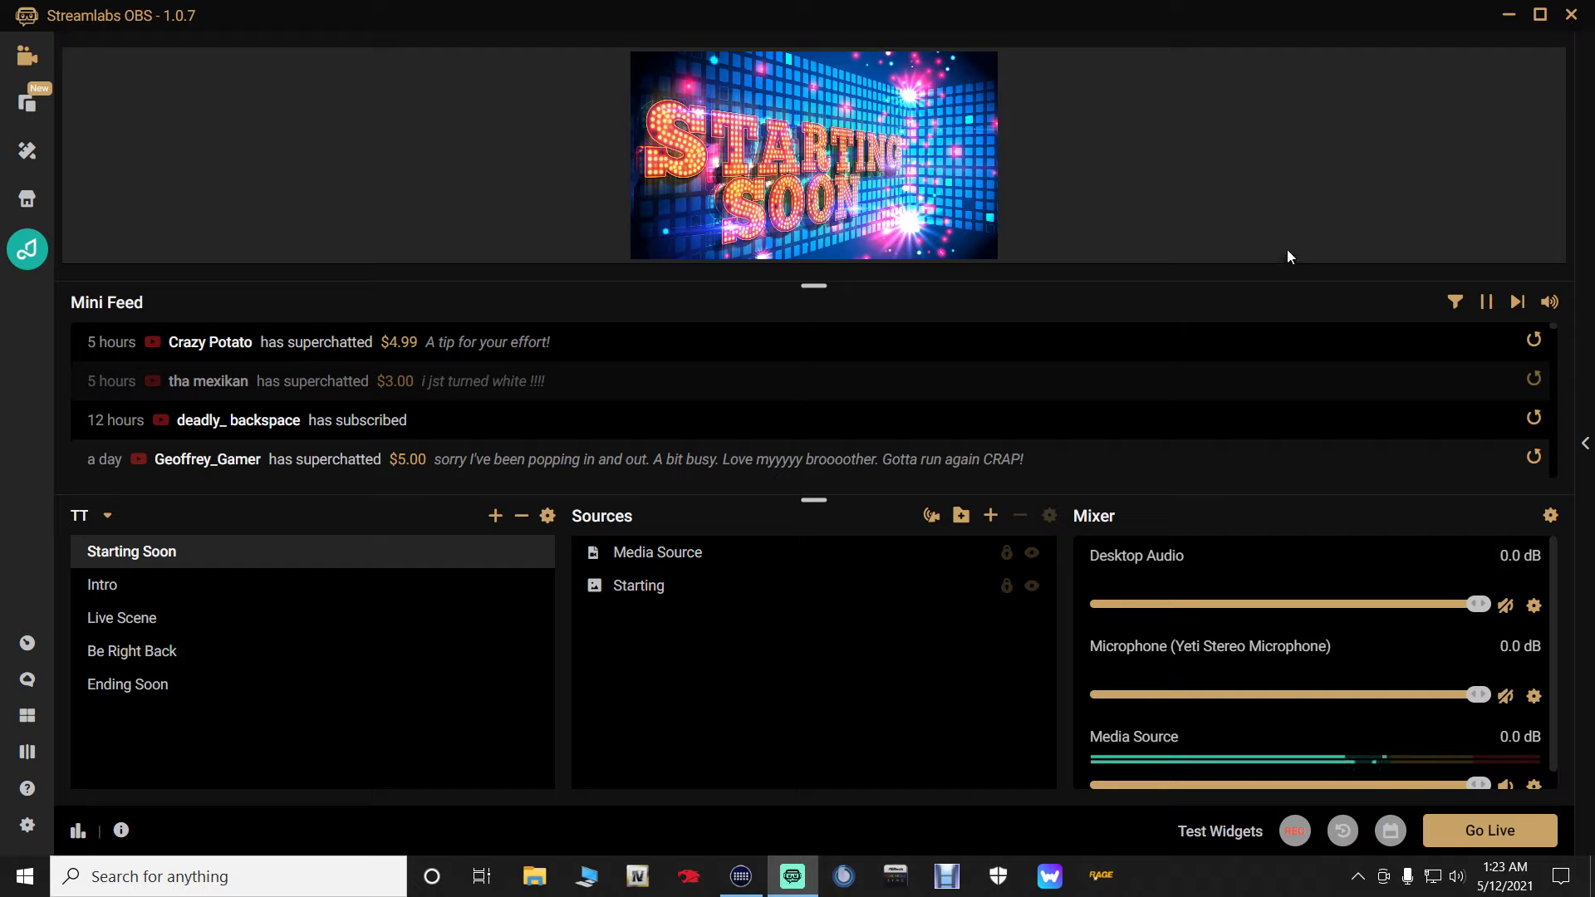
key(F2)
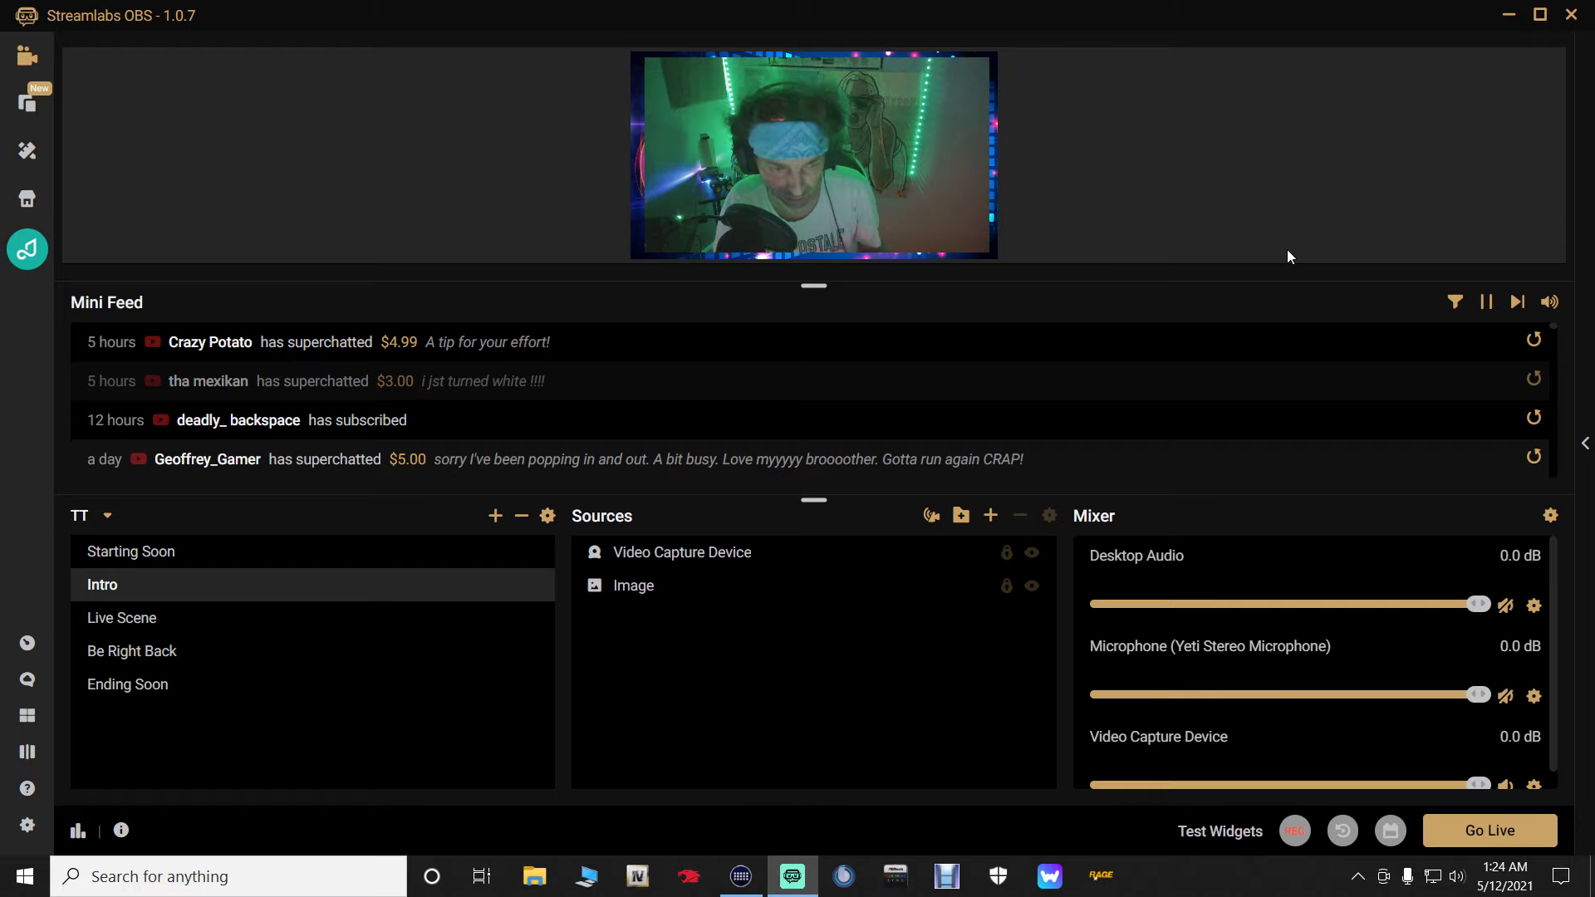
key(F1)
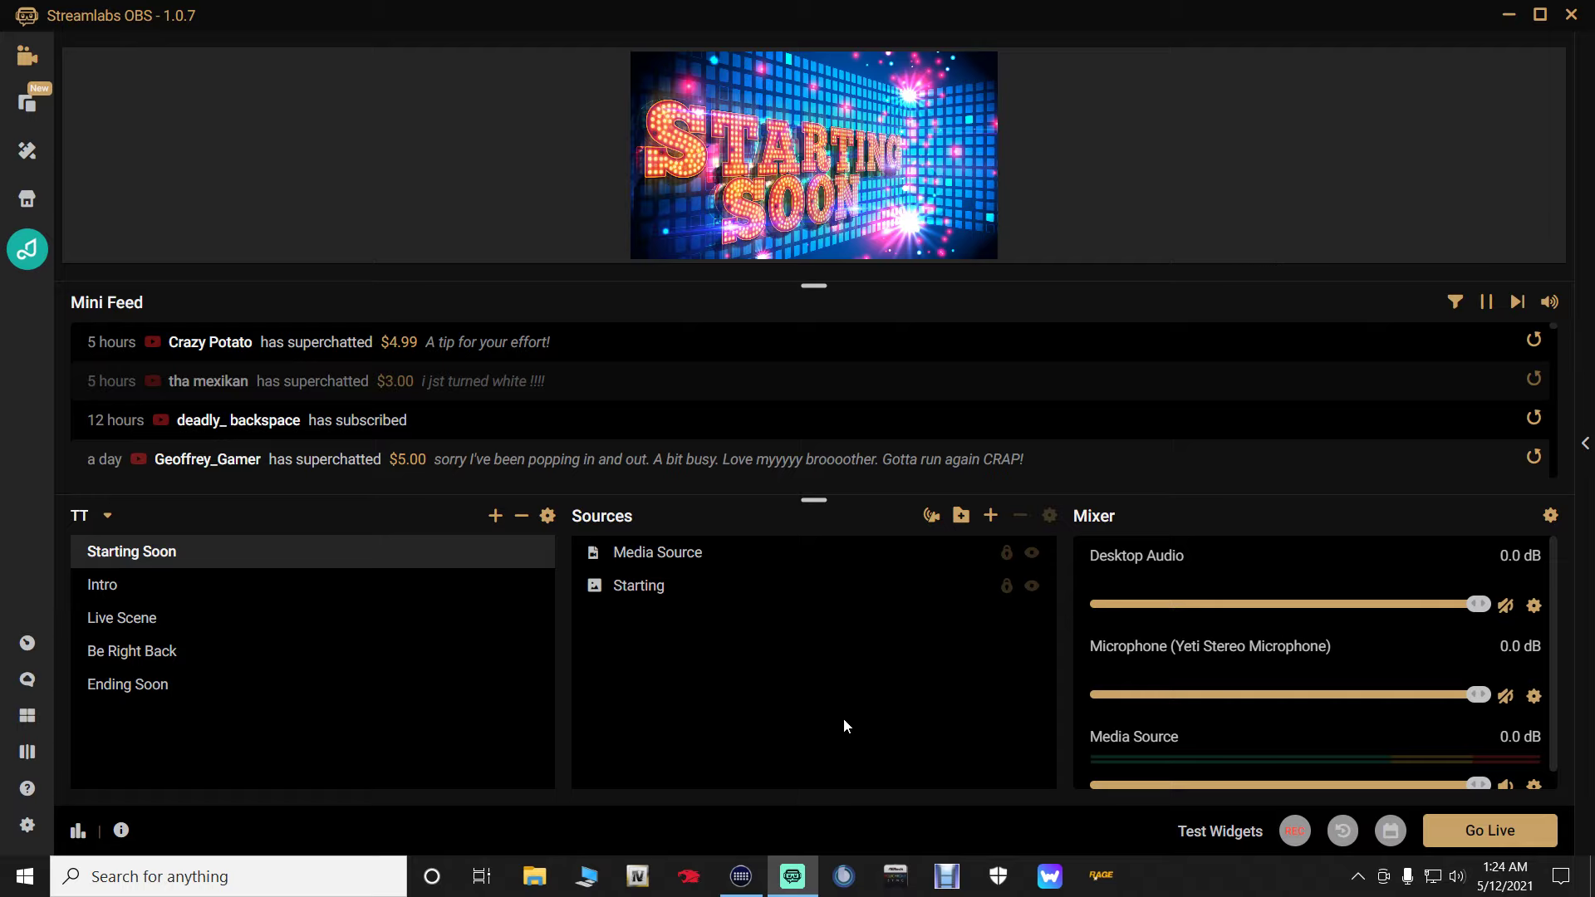
click(741, 876)
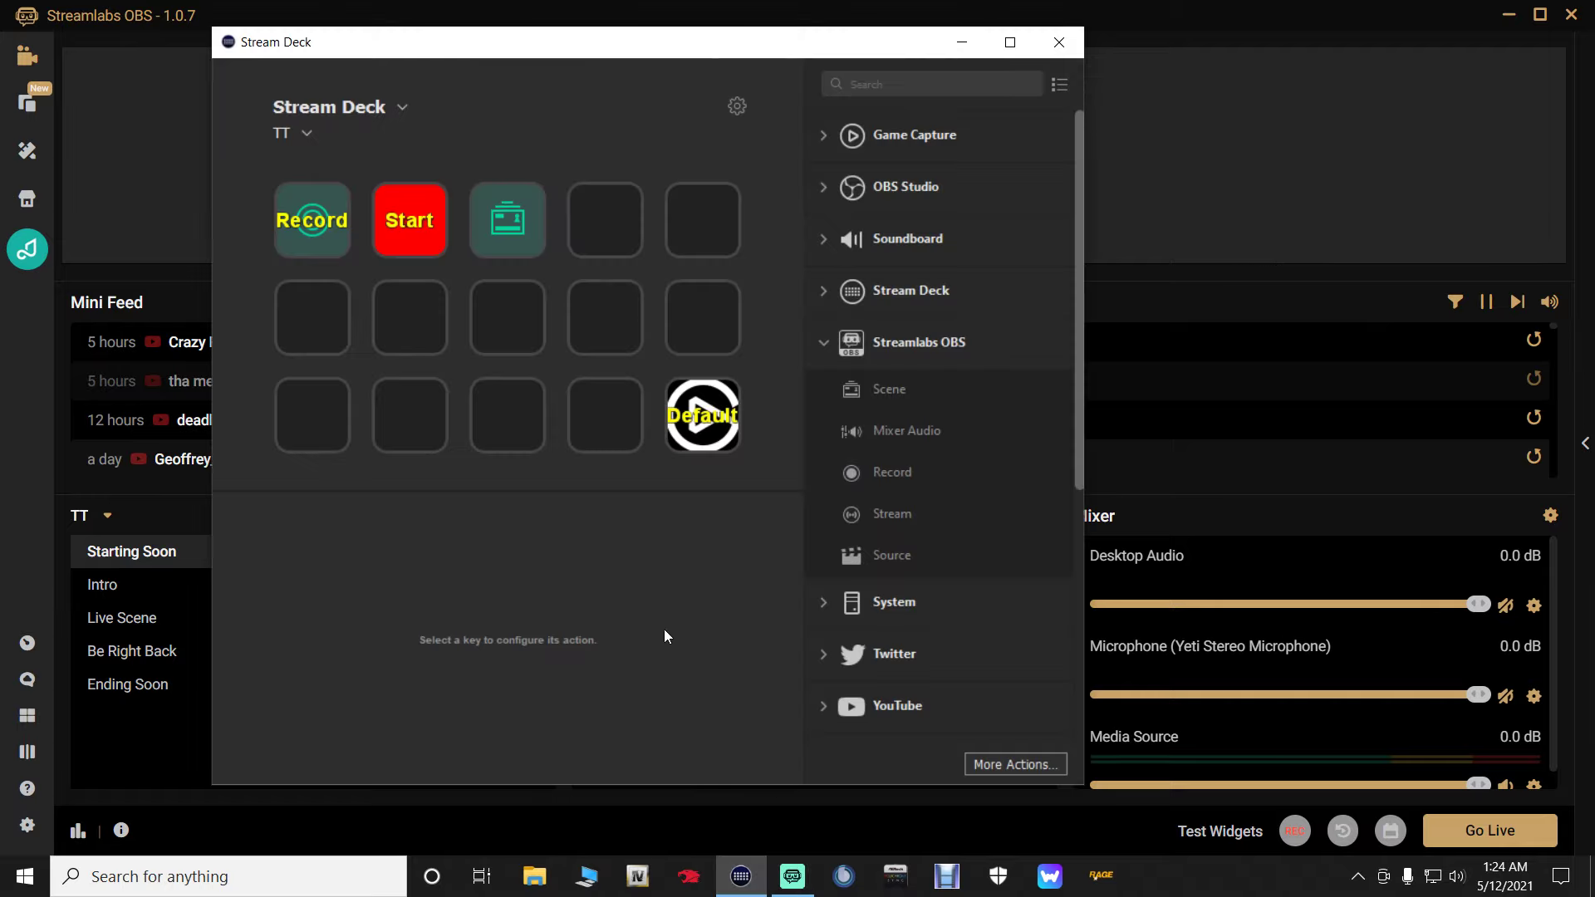
Step: Give the third scene key the title 'Intro' on its first state
click(509, 235)
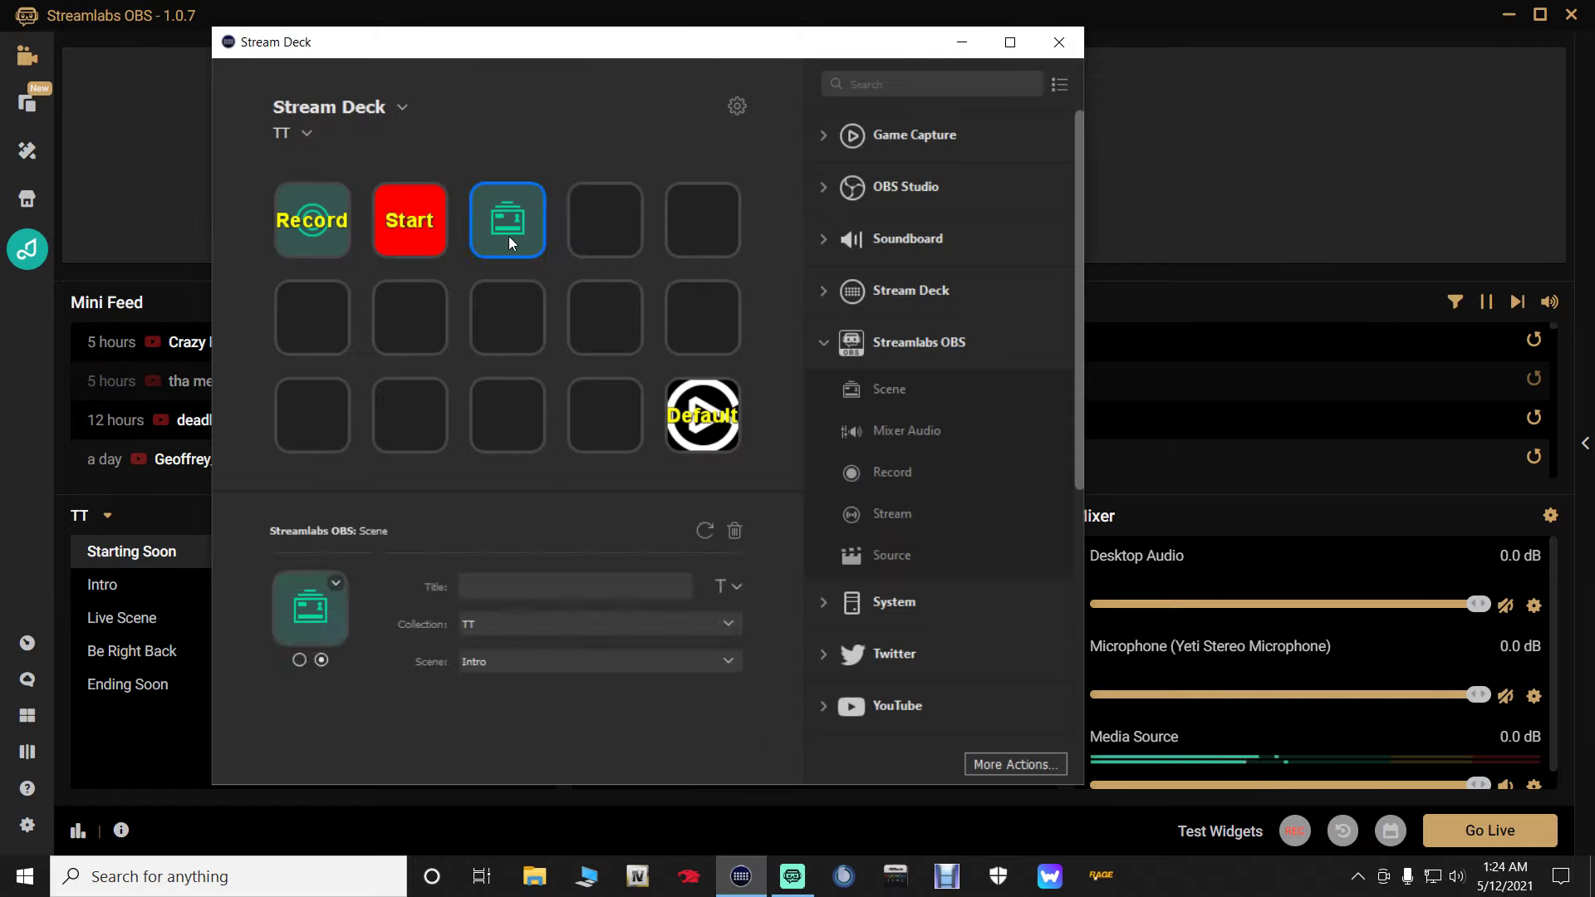
click(299, 659)
click(495, 584)
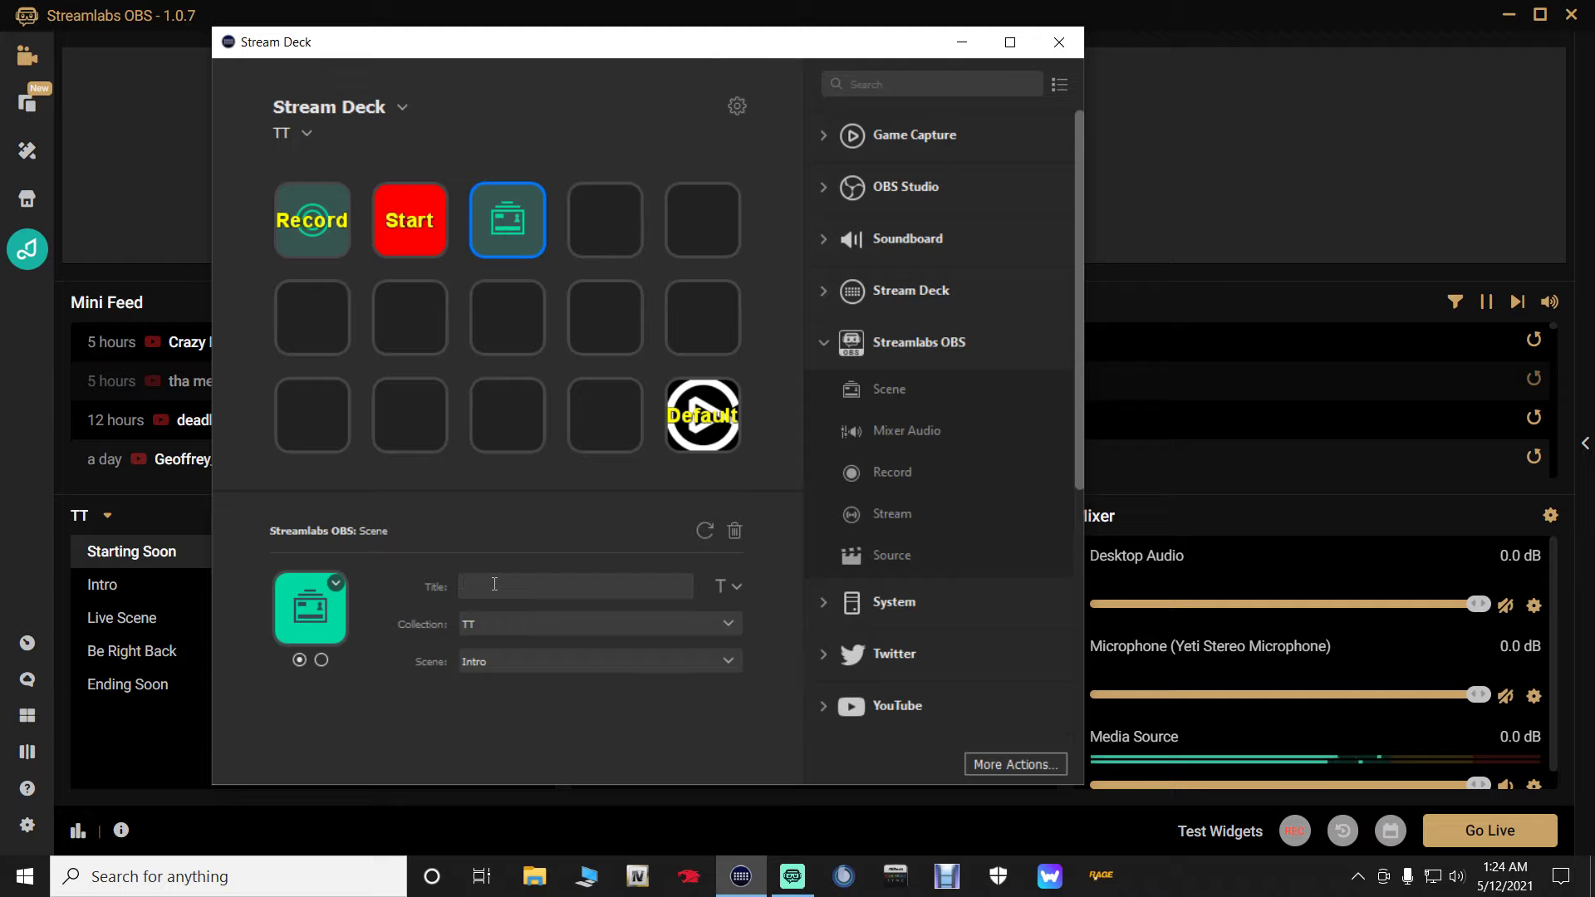
text(Intro)
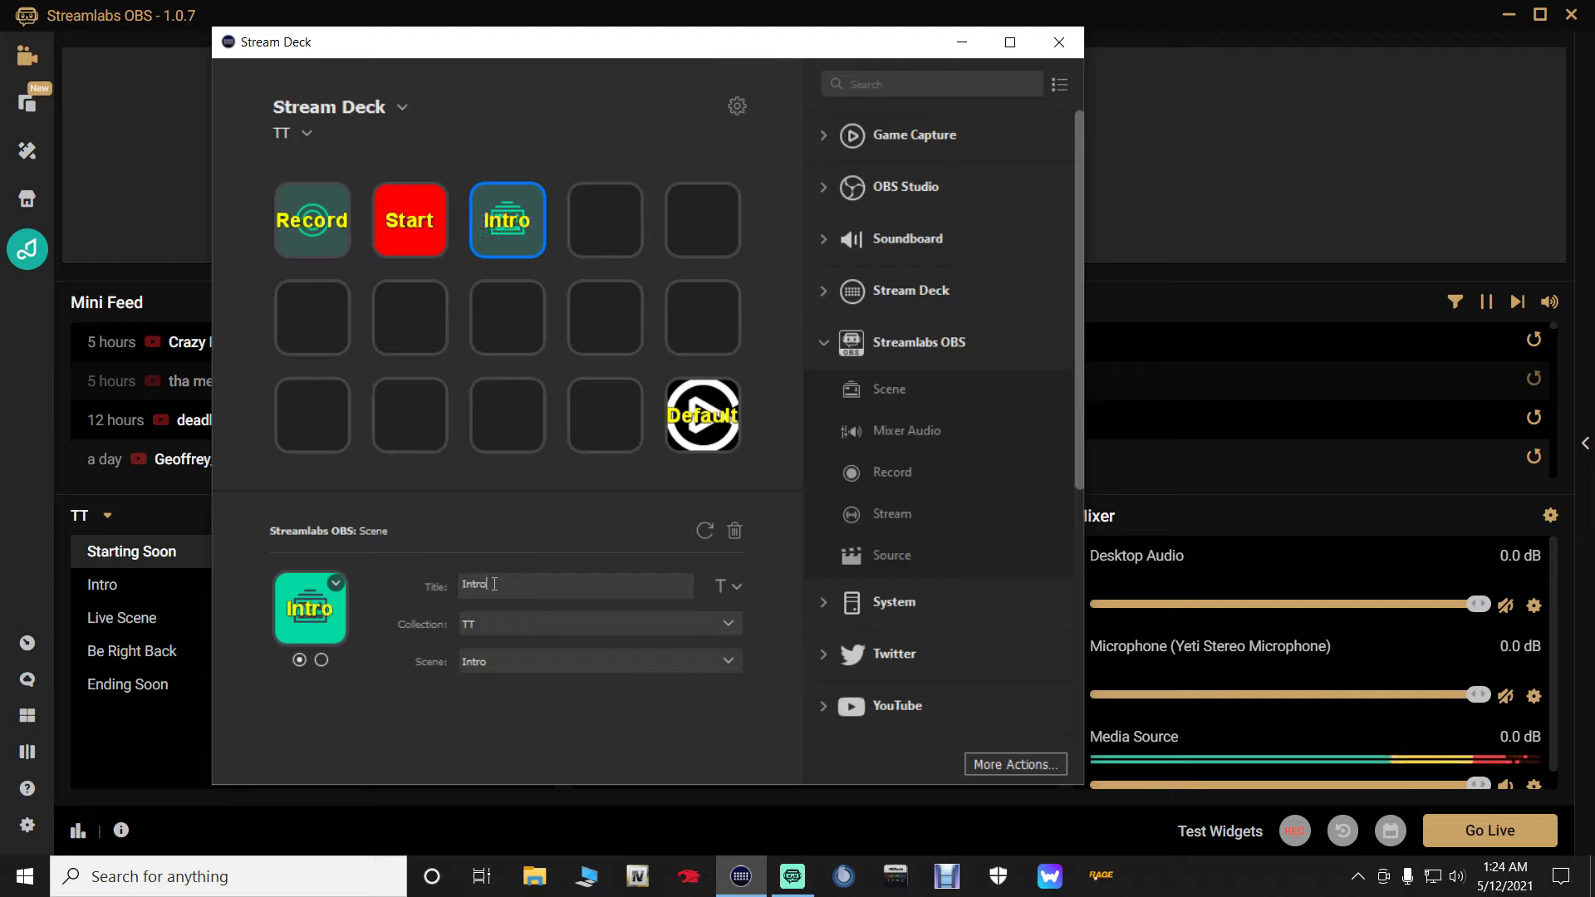
click(600, 240)
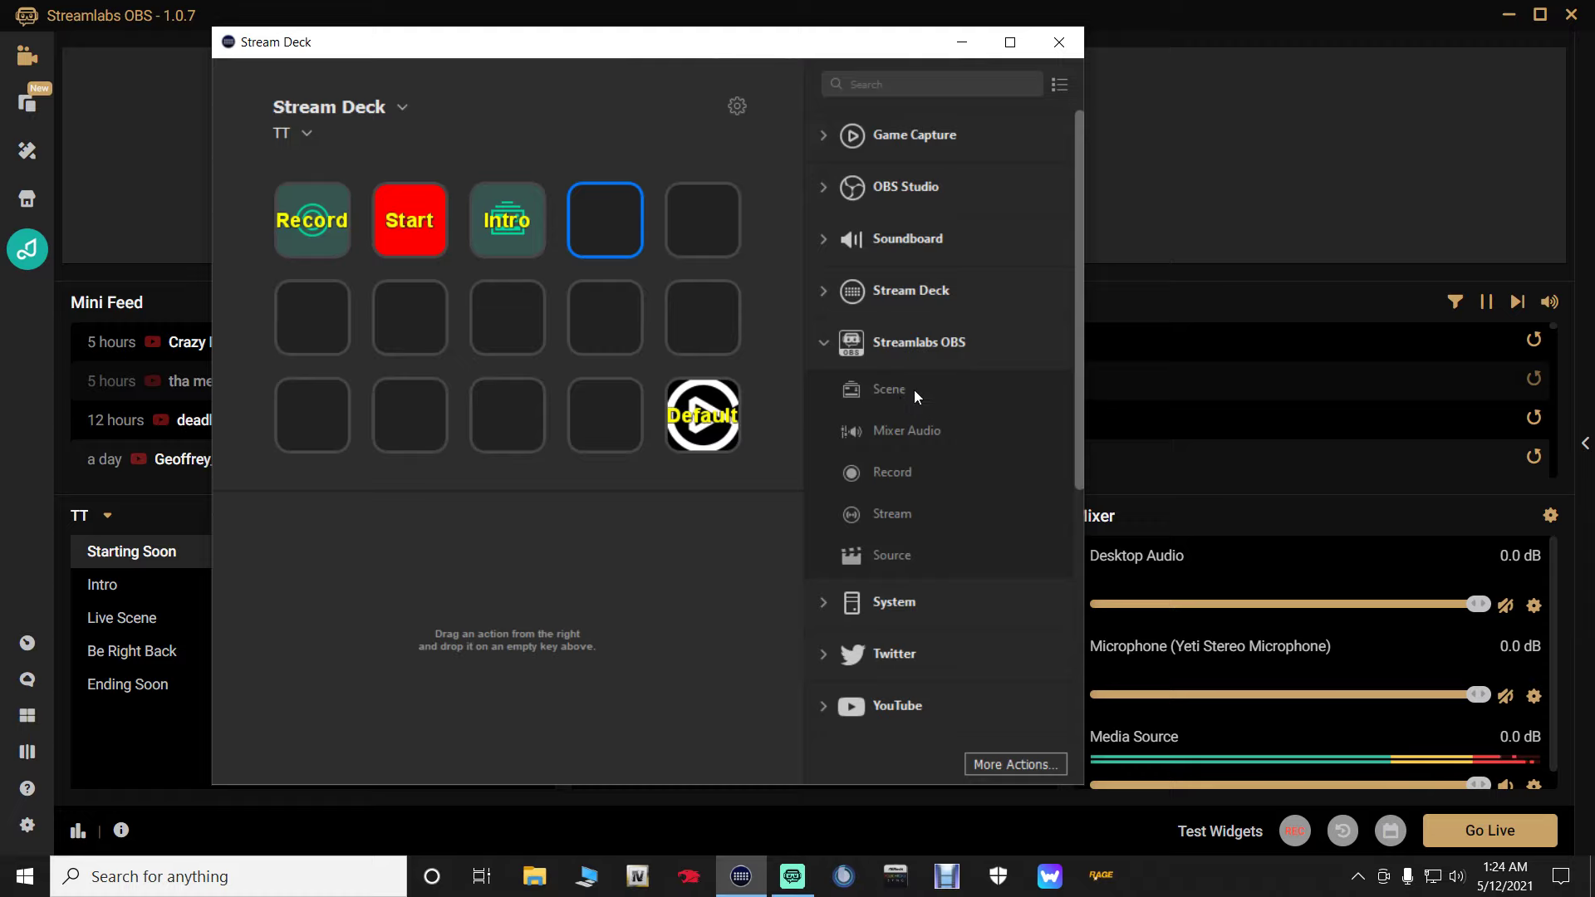
Step: Put a Scene action on the fourth key, set it to Live Scene, and title it 'Live'
drag(896, 388, 621, 223)
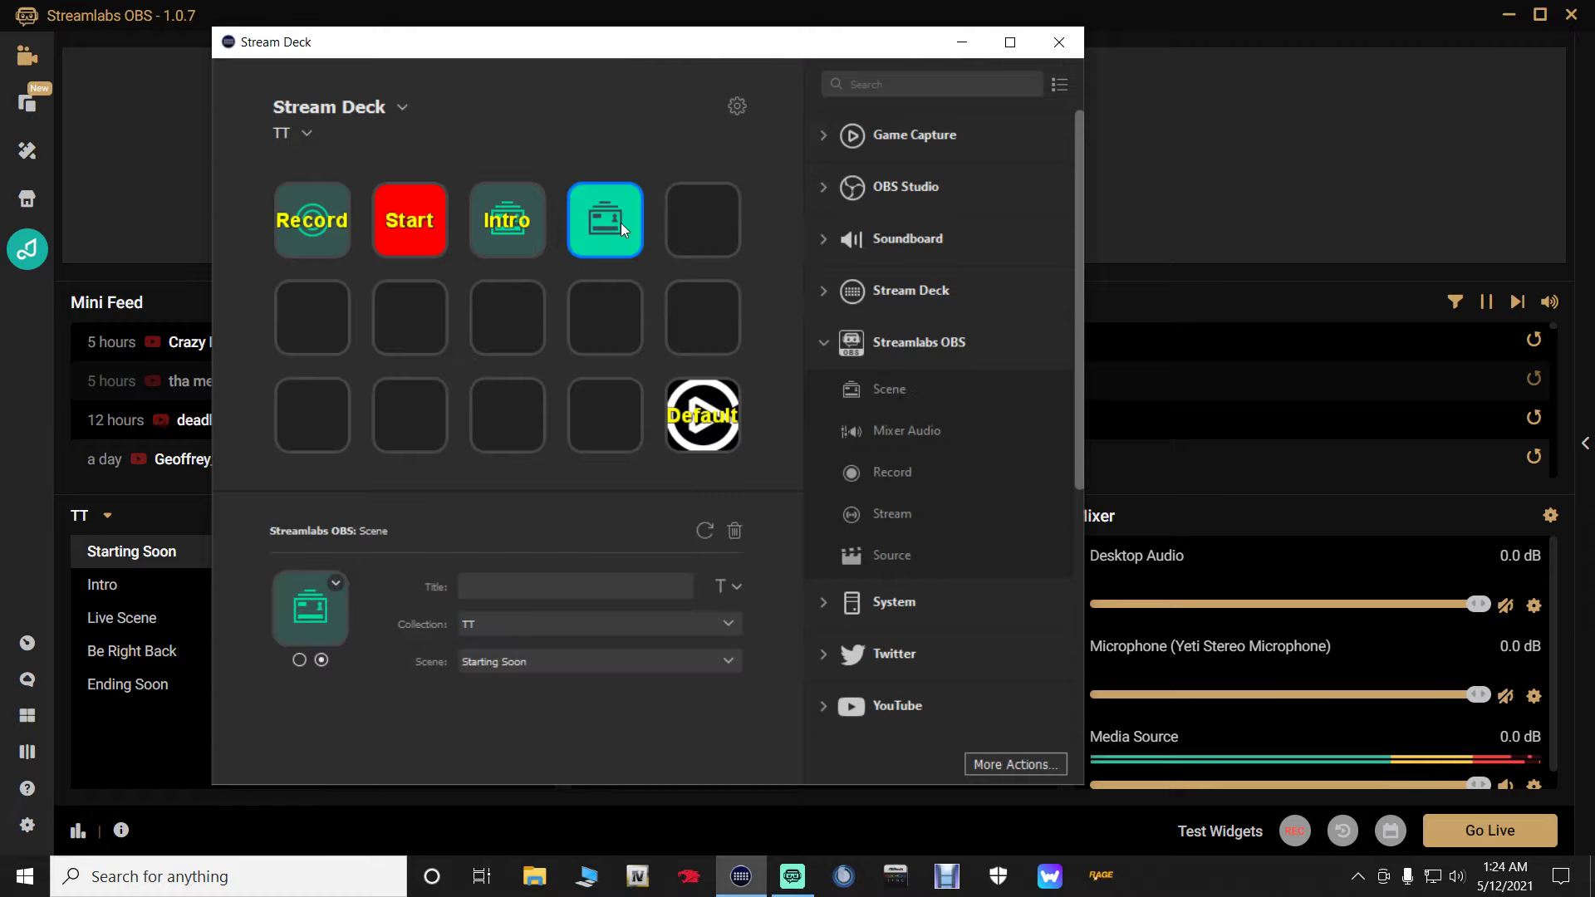
click(300, 659)
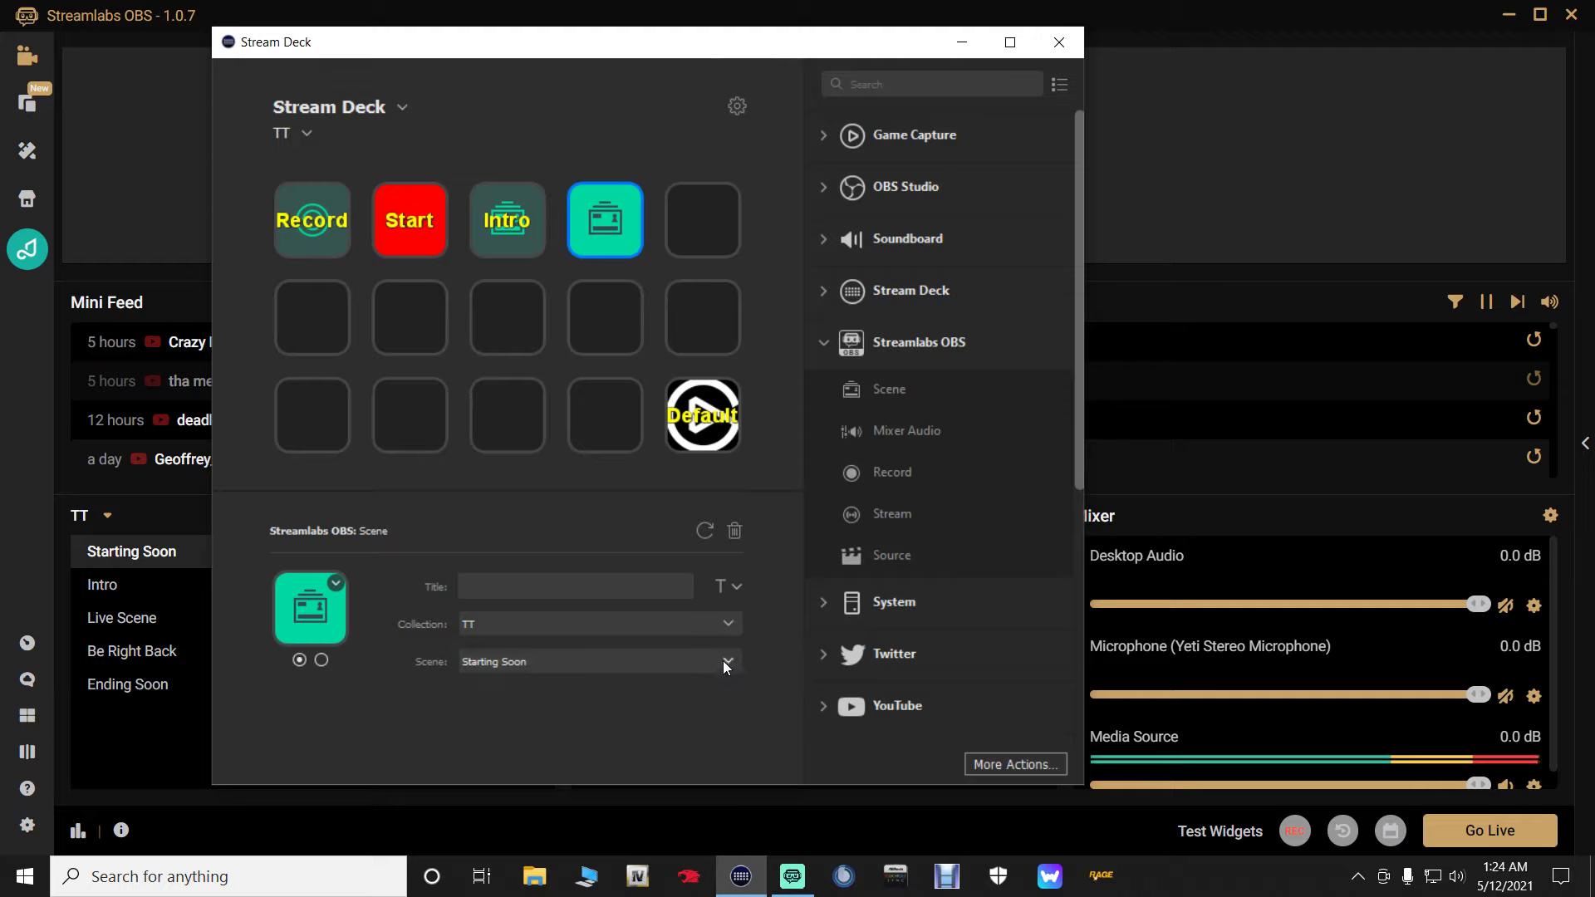
click(723, 661)
click(523, 732)
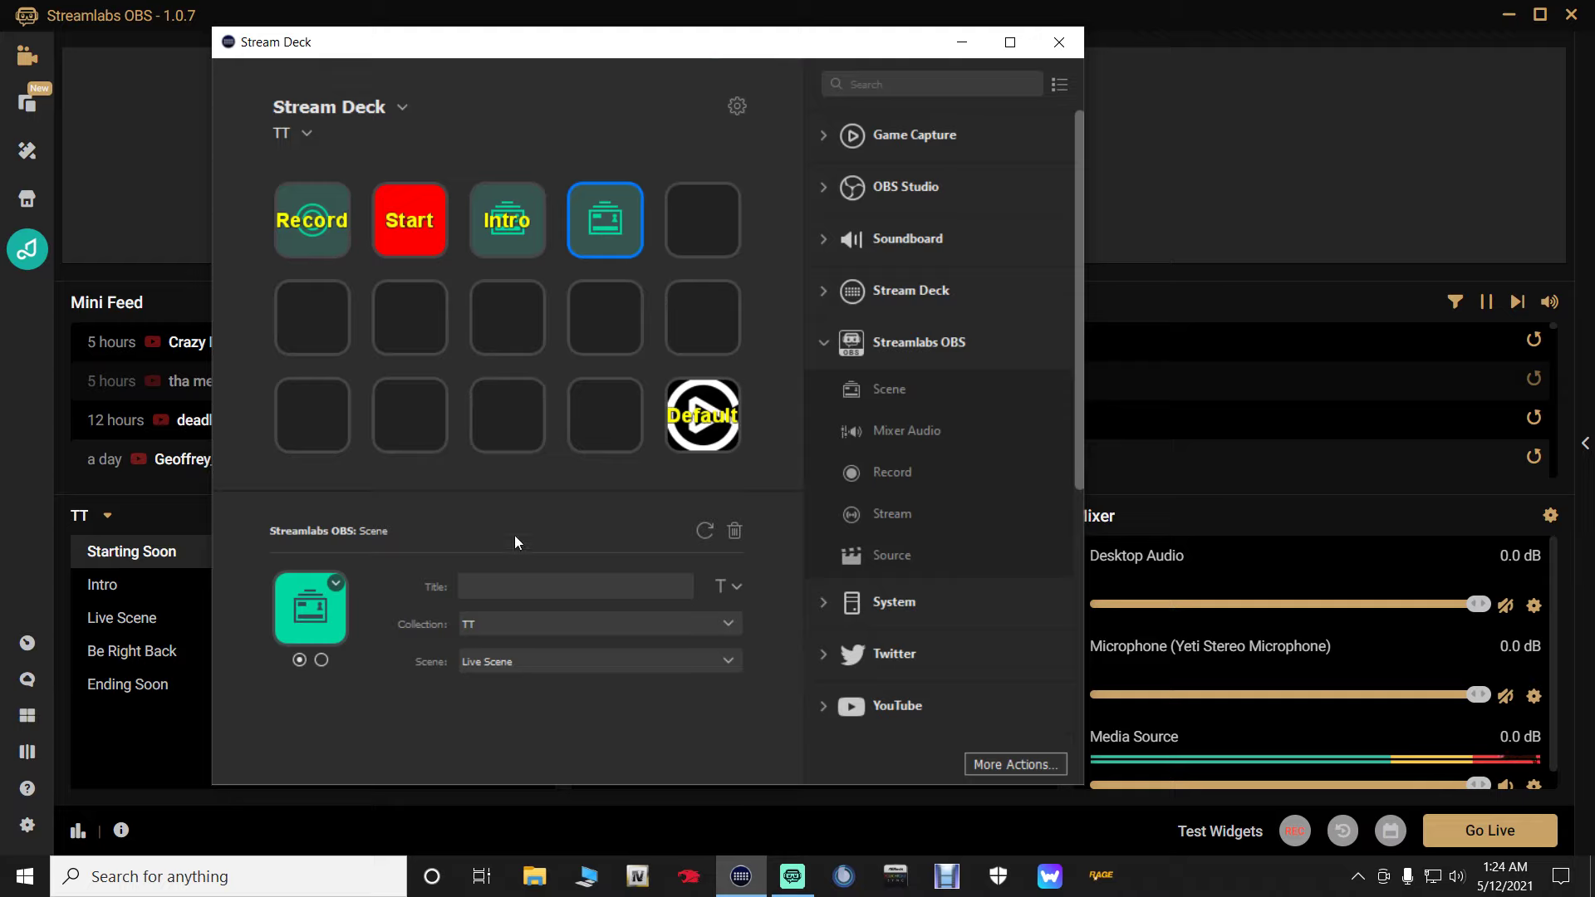
text(Live)
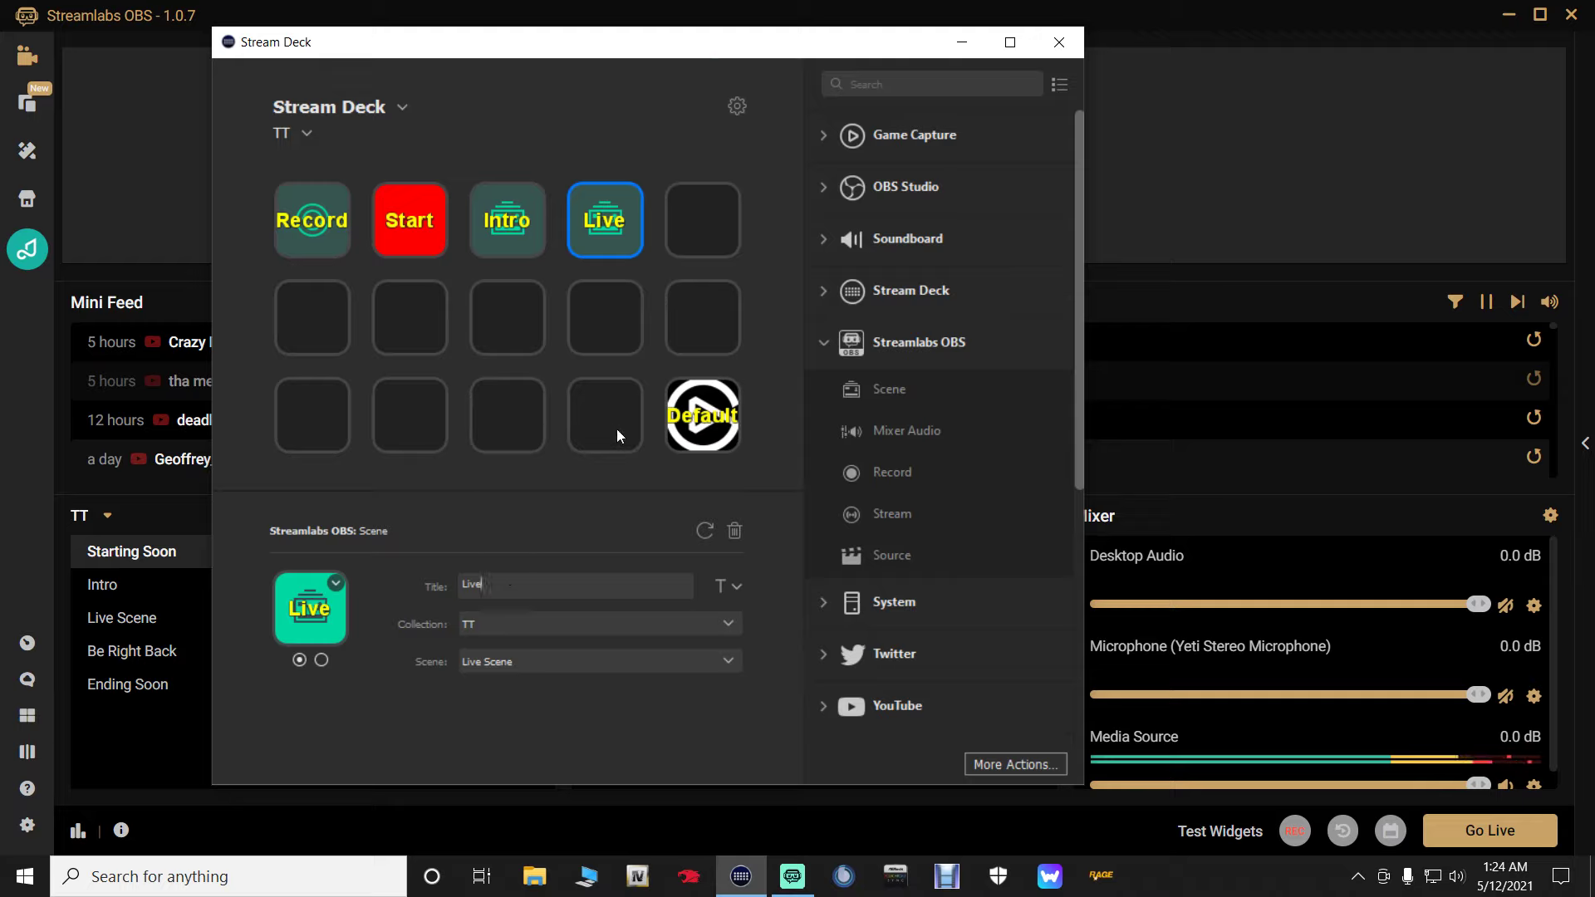
click(314, 611)
click(372, 637)
Step: Put a Scene action on the fifth key, set it to Be Right Back, and title it 'BRB'
drag(904, 389, 794, 251)
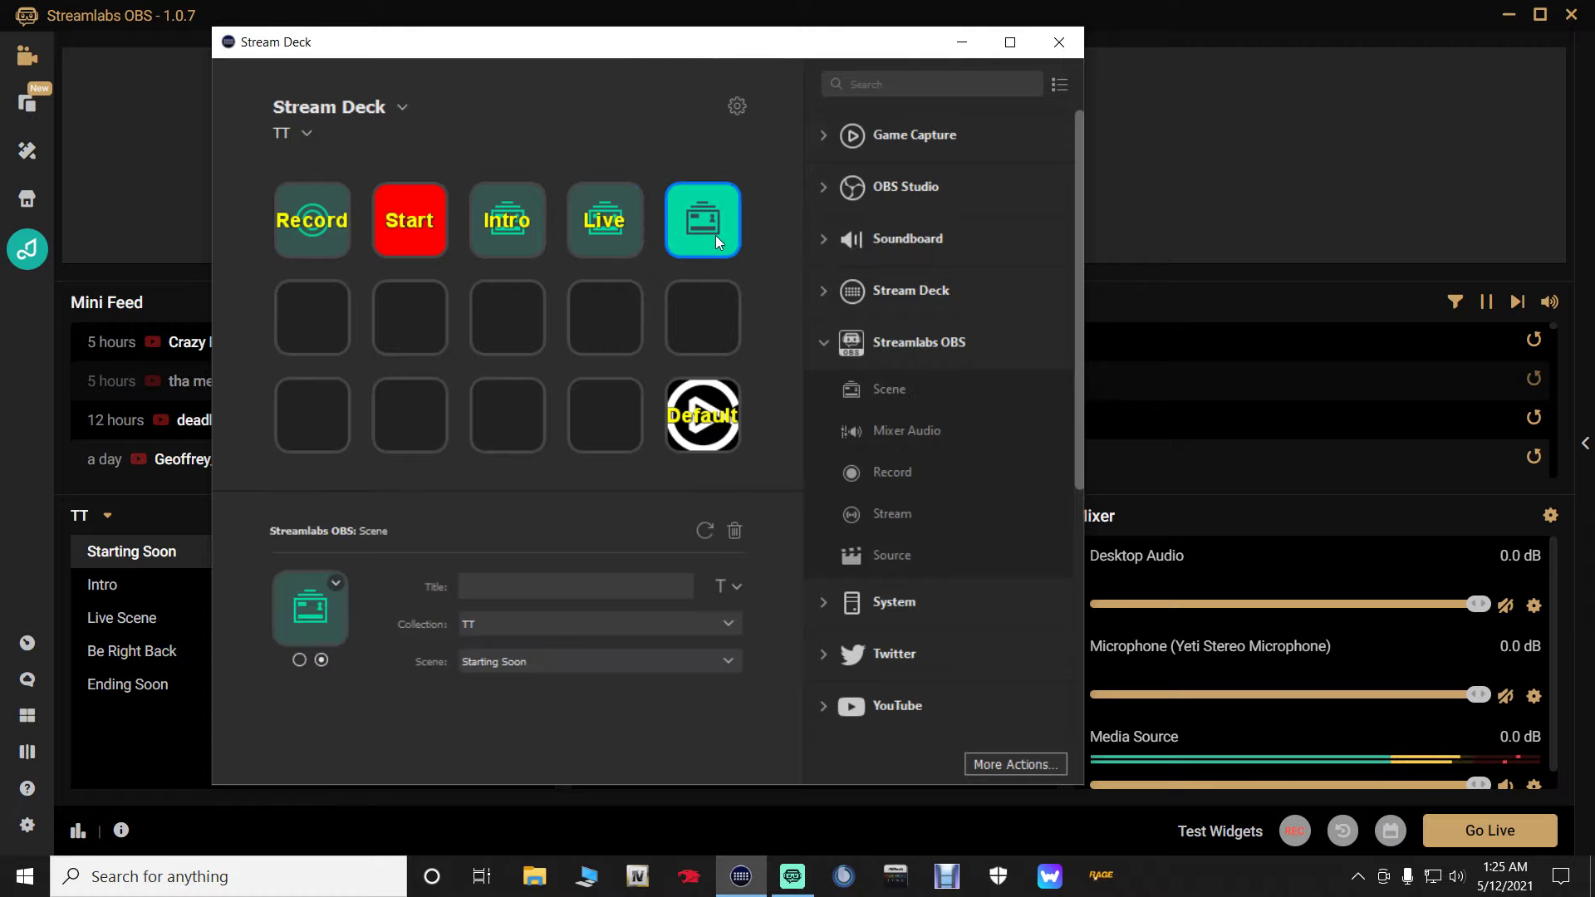
click(719, 661)
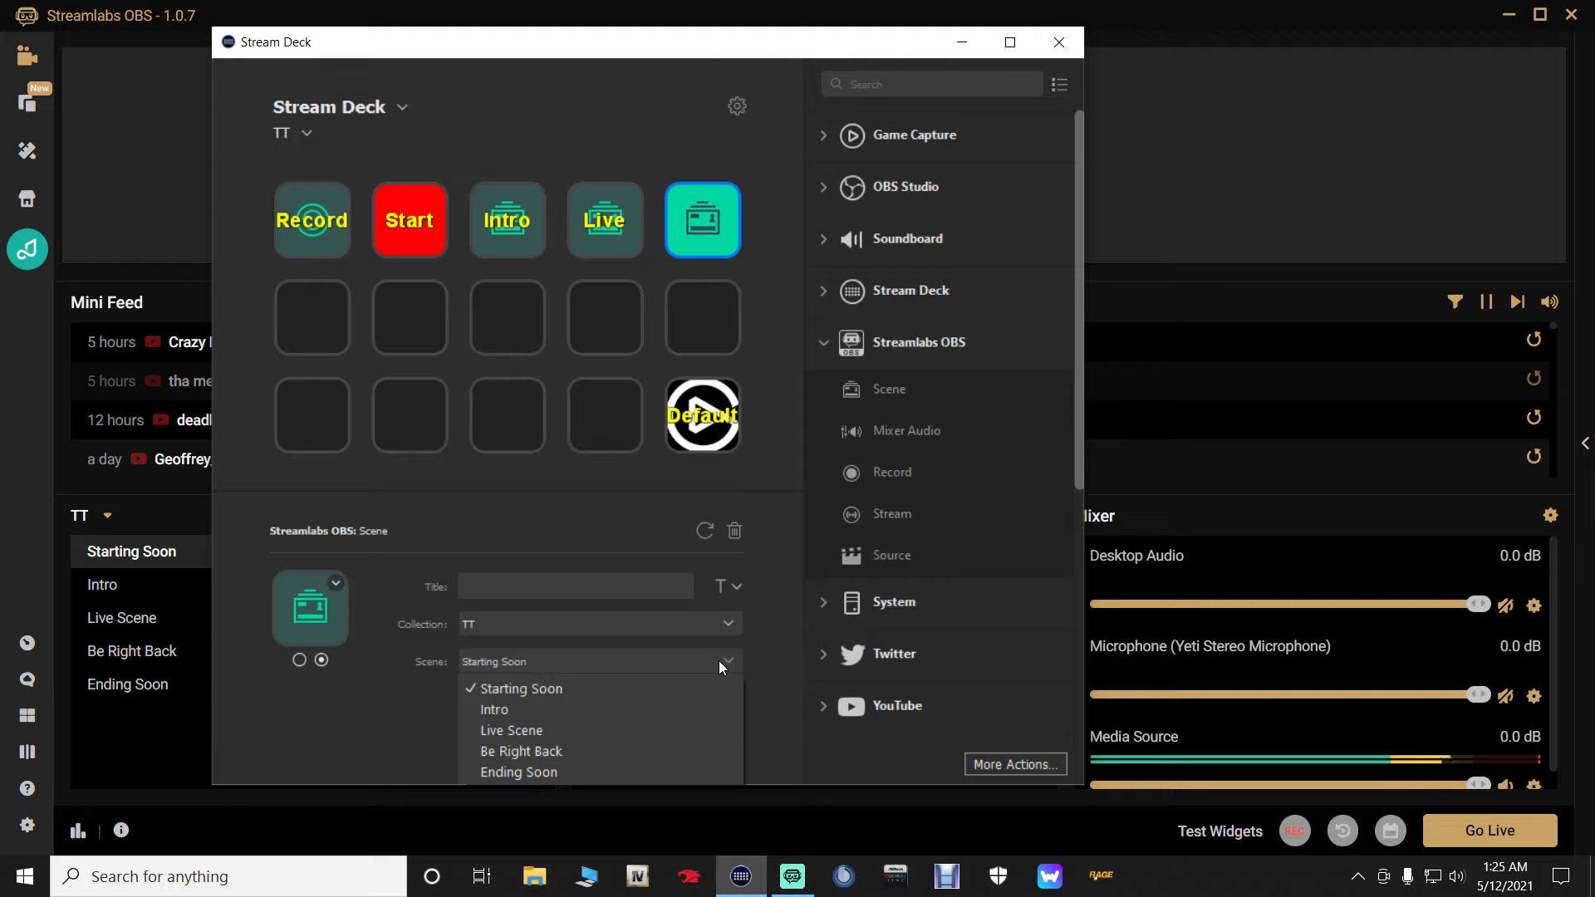
click(538, 753)
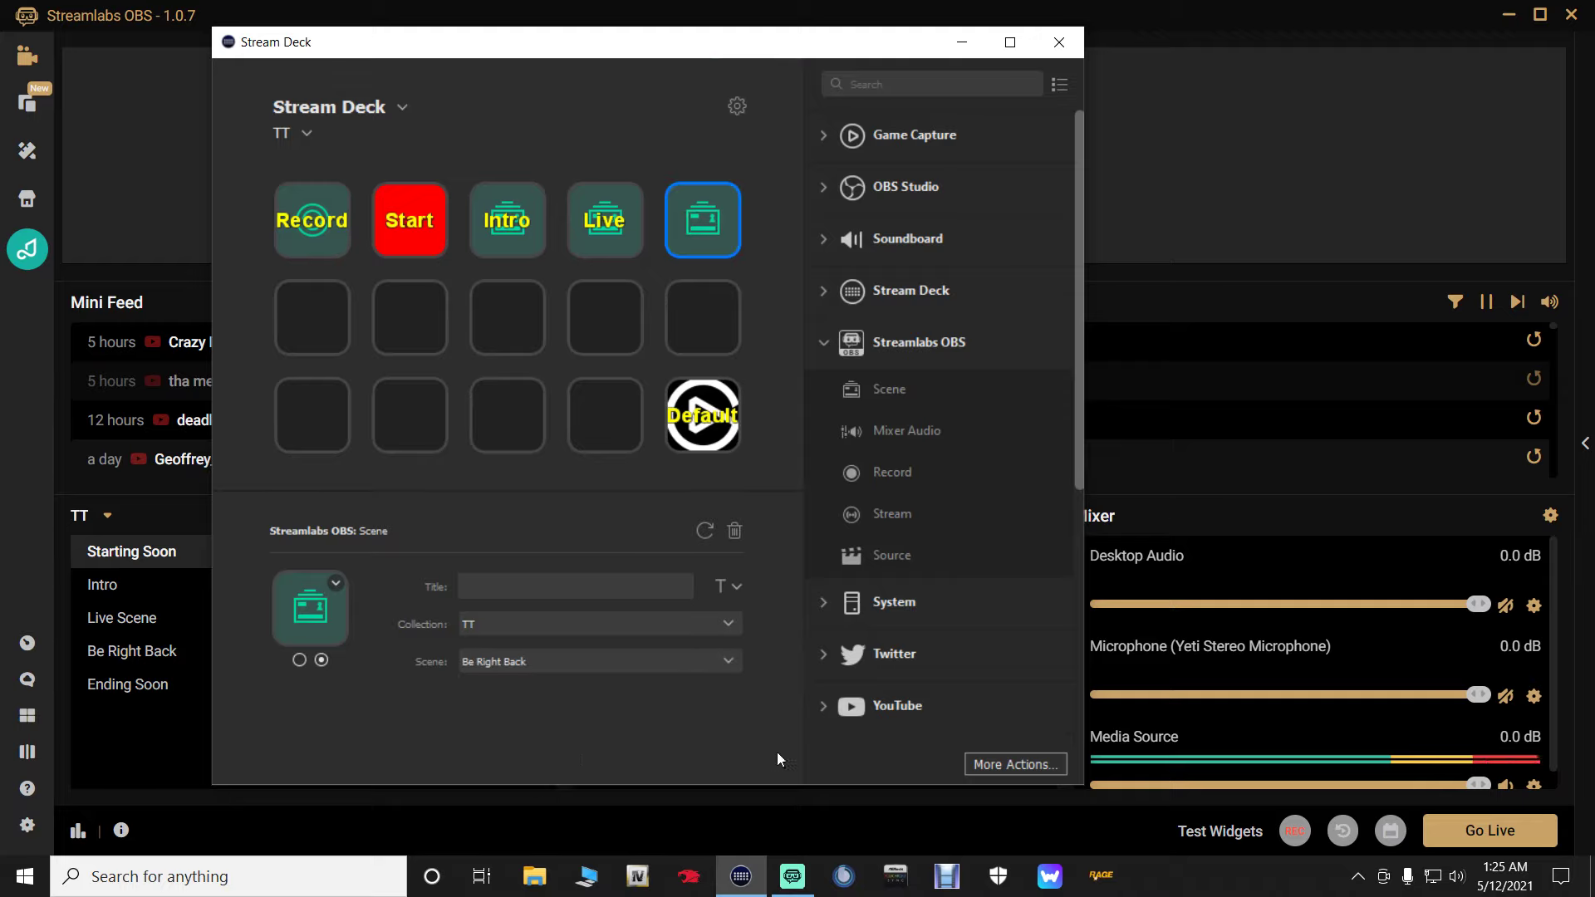
click(300, 661)
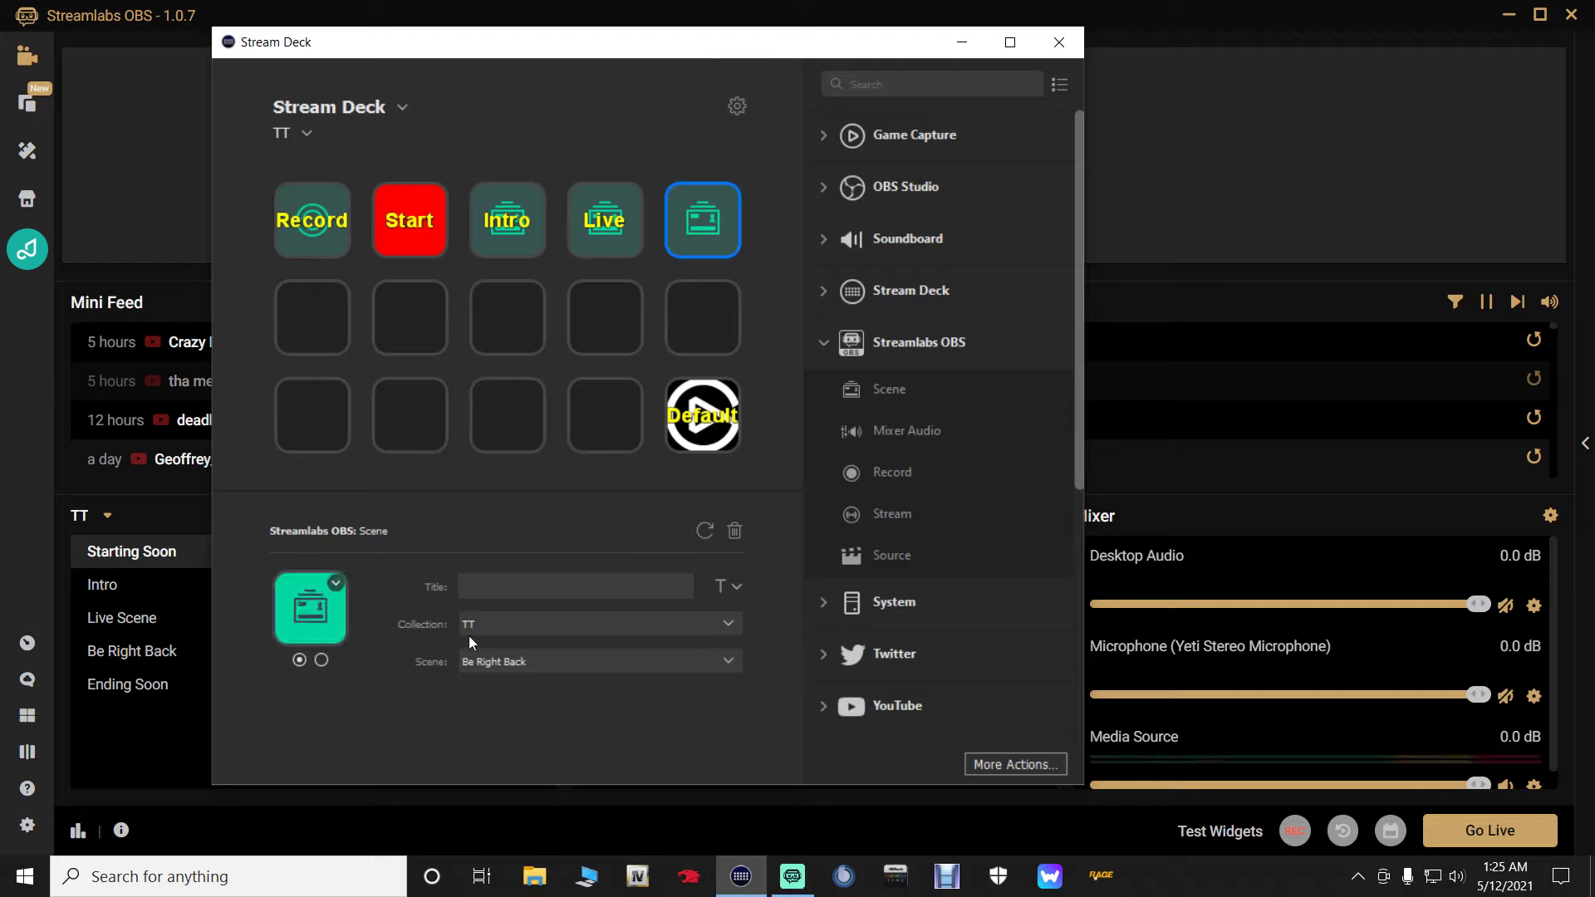
click(495, 597)
text(BRB)
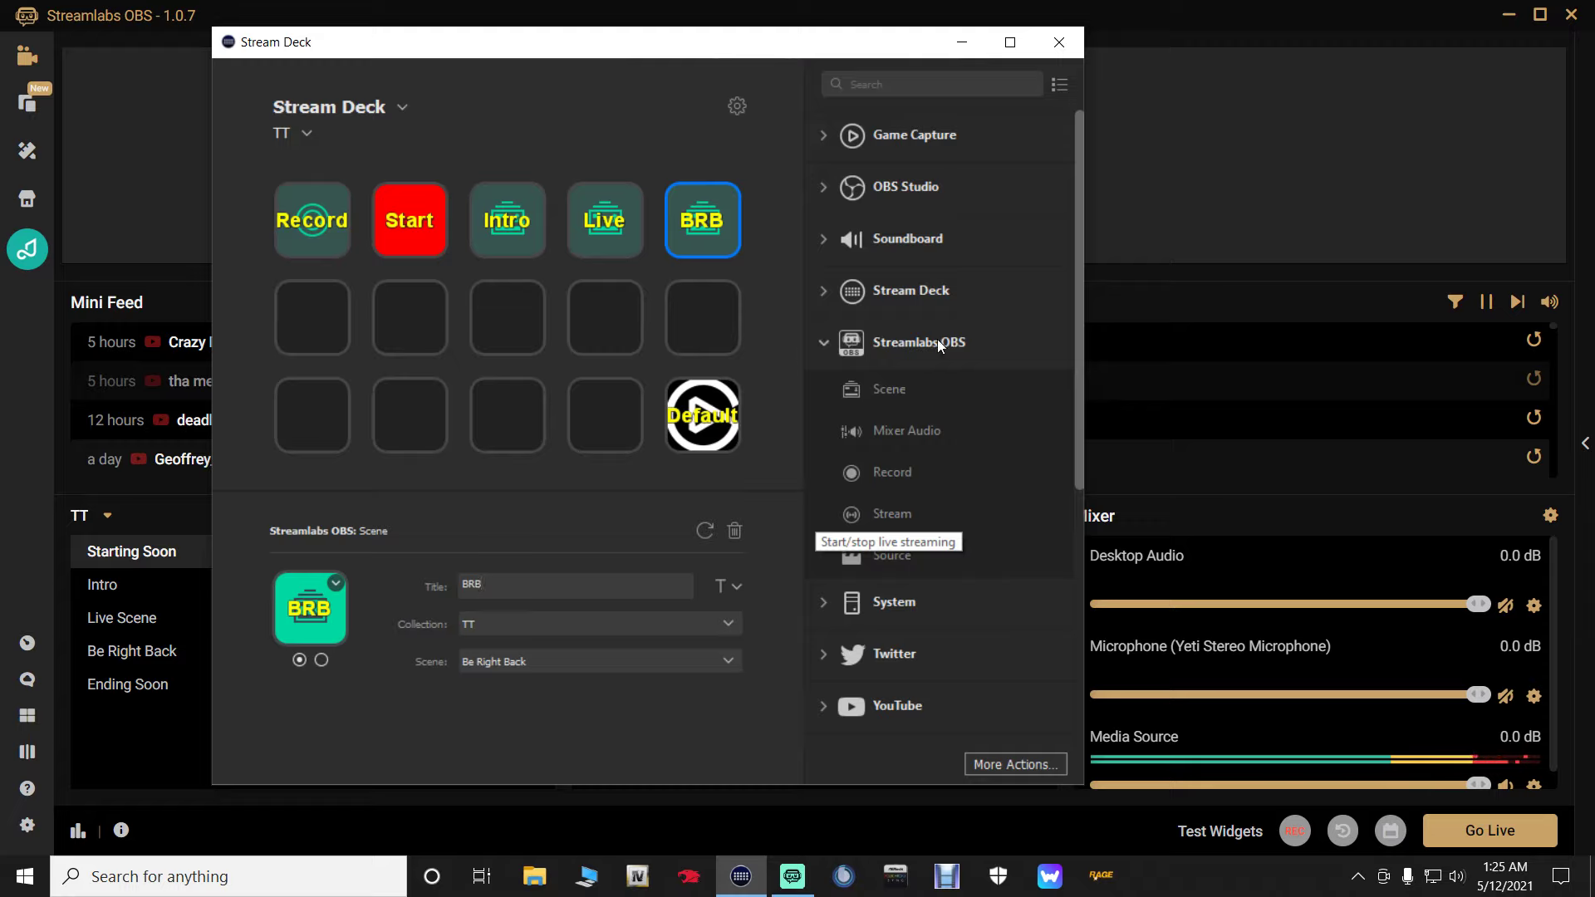
Step: Add another Scene key that switches to Ending Soon and title it 'Ending'
drag(894, 387, 683, 315)
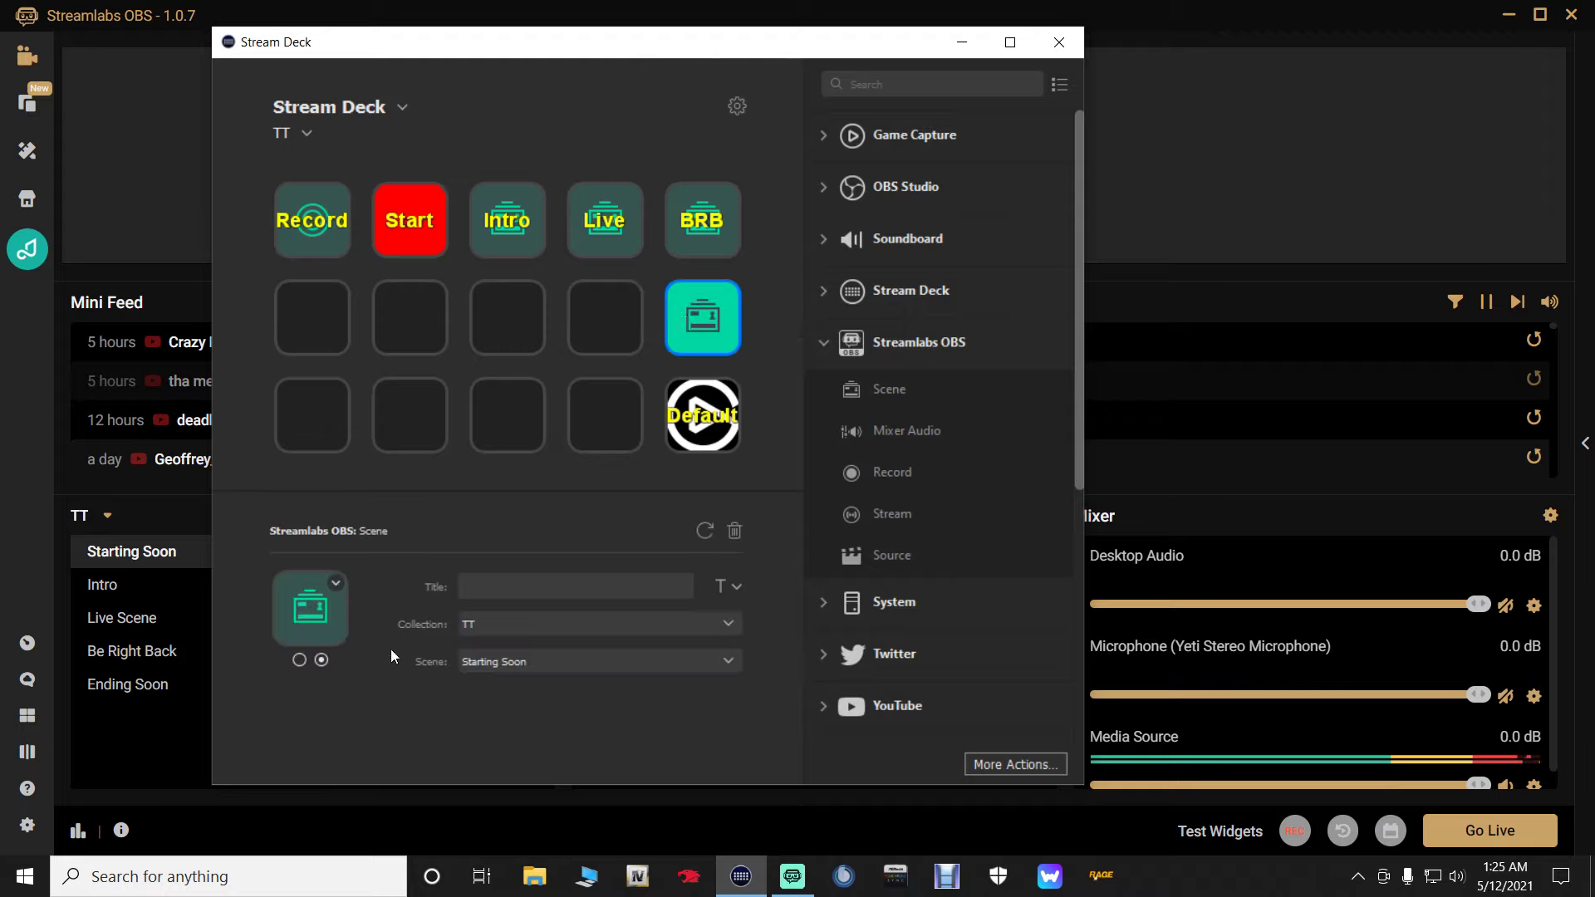
click(304, 661)
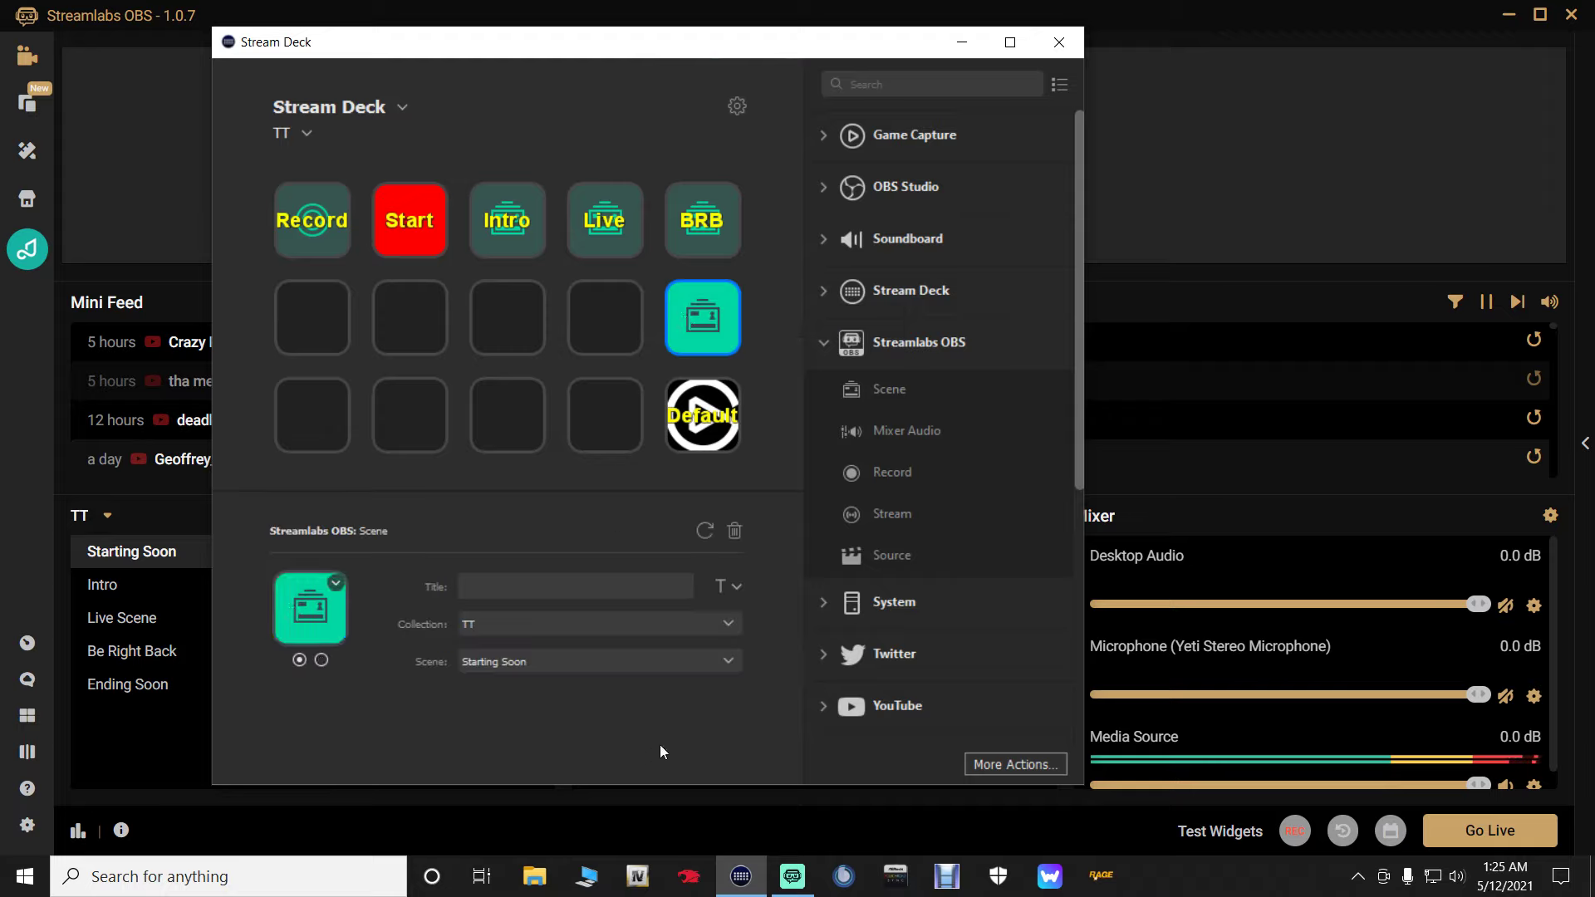
click(722, 670)
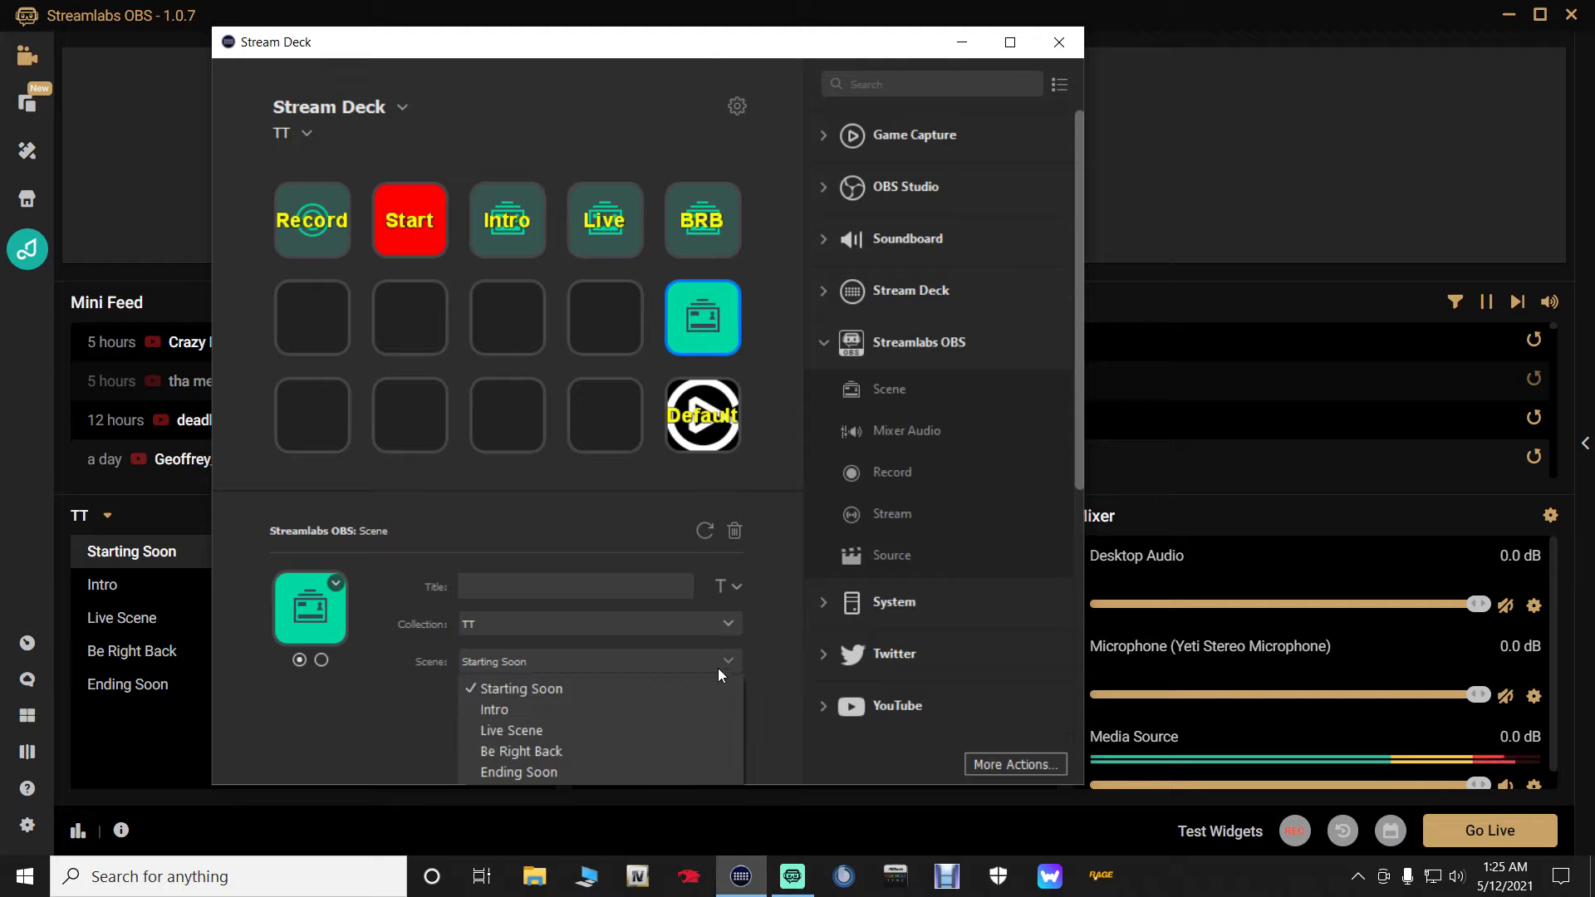
click(528, 772)
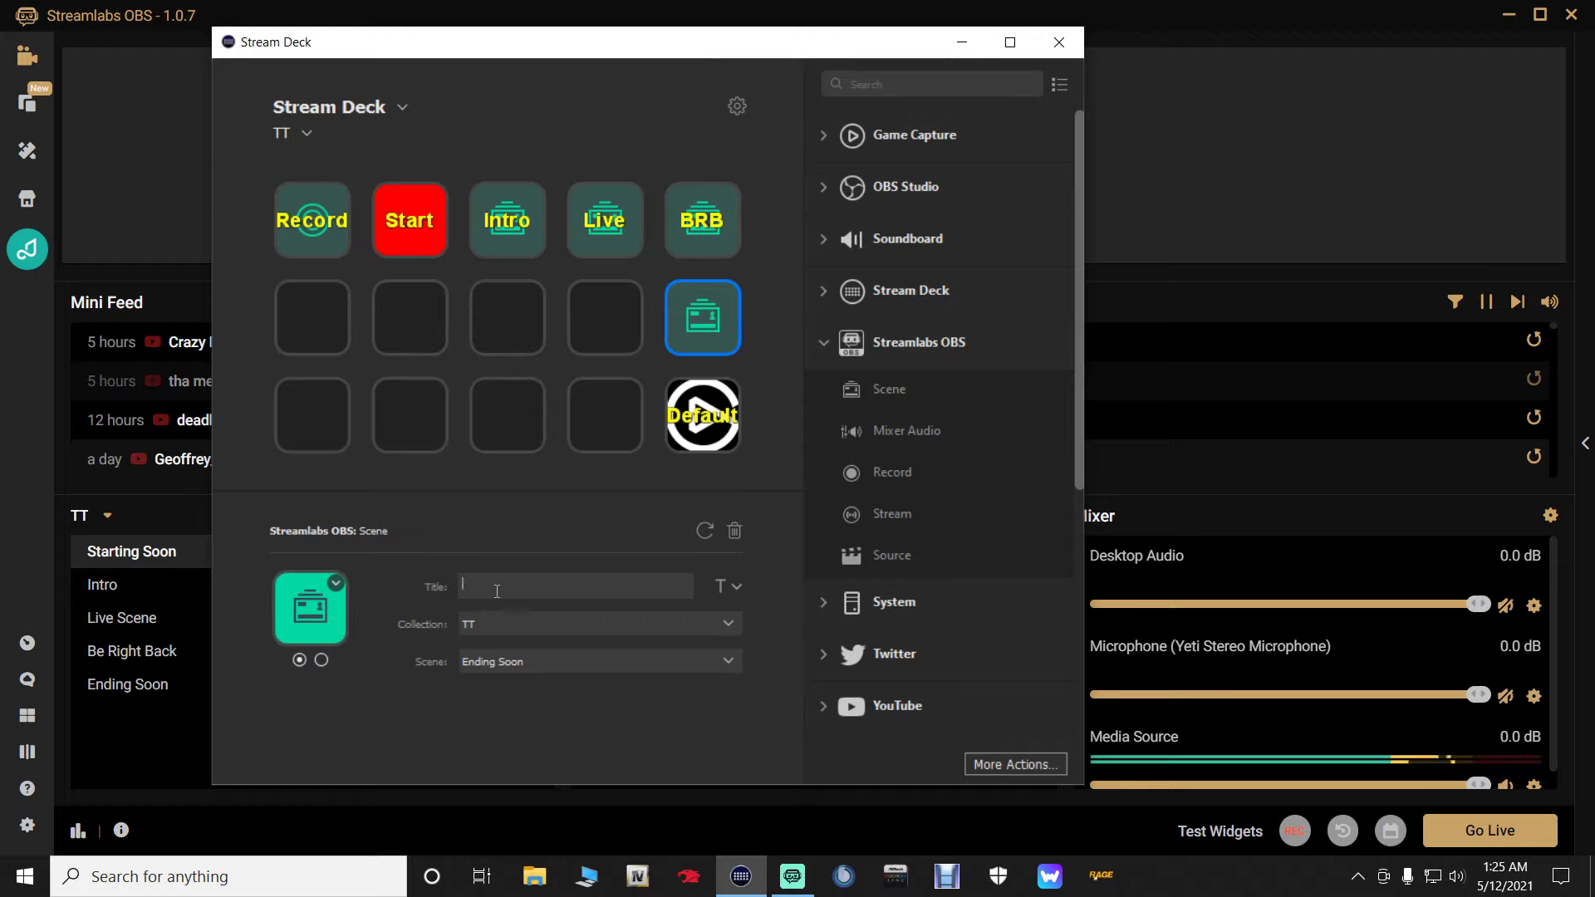
text(End)
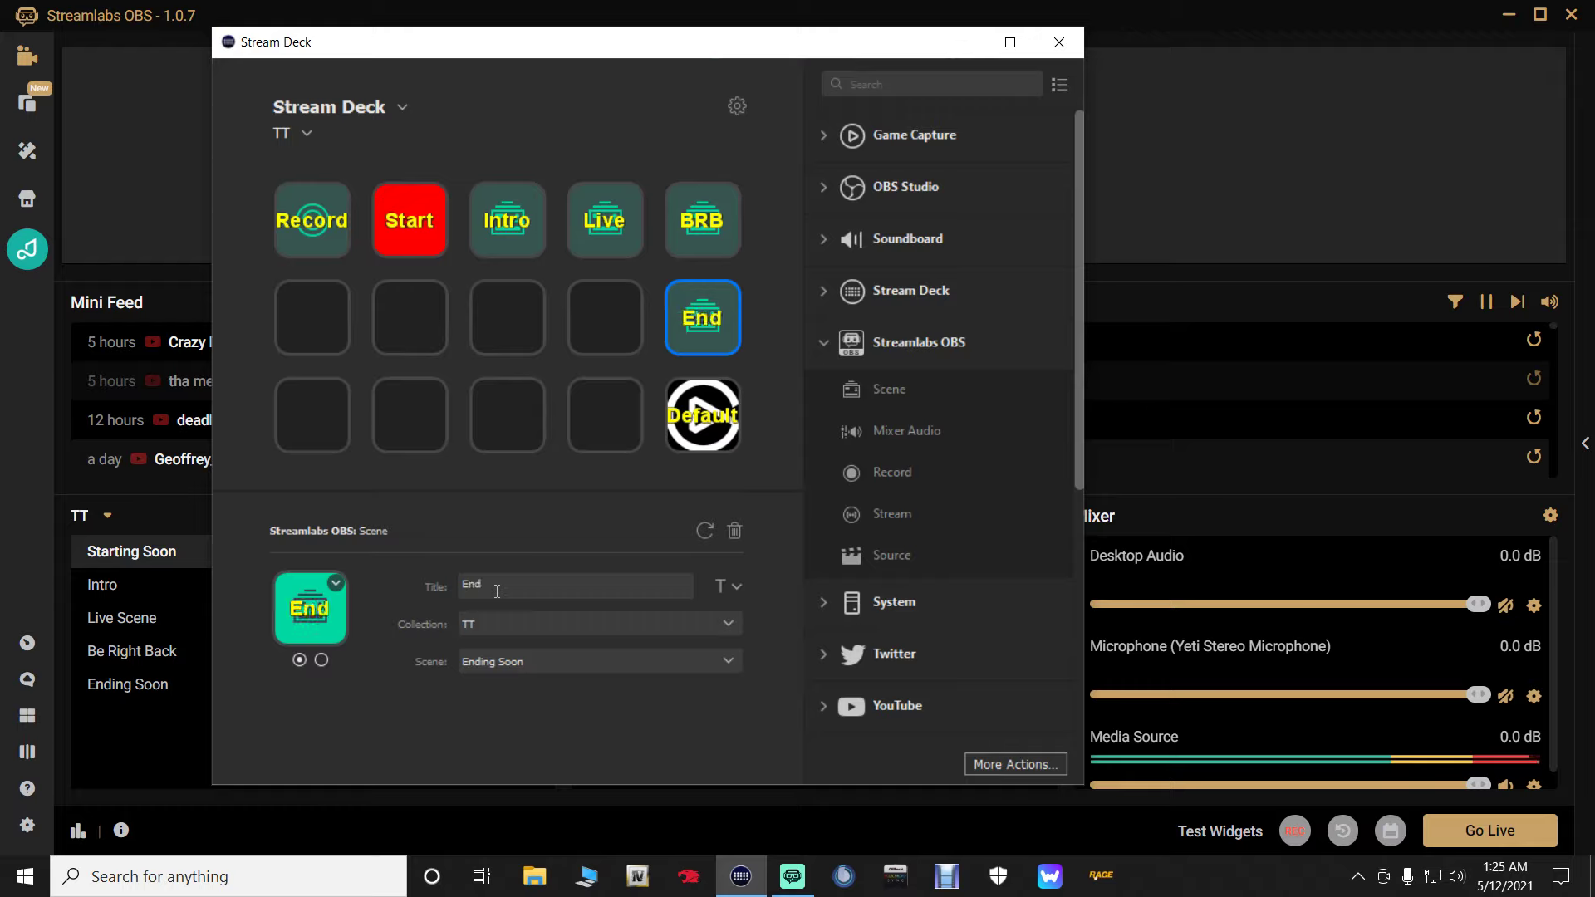
text(ing)
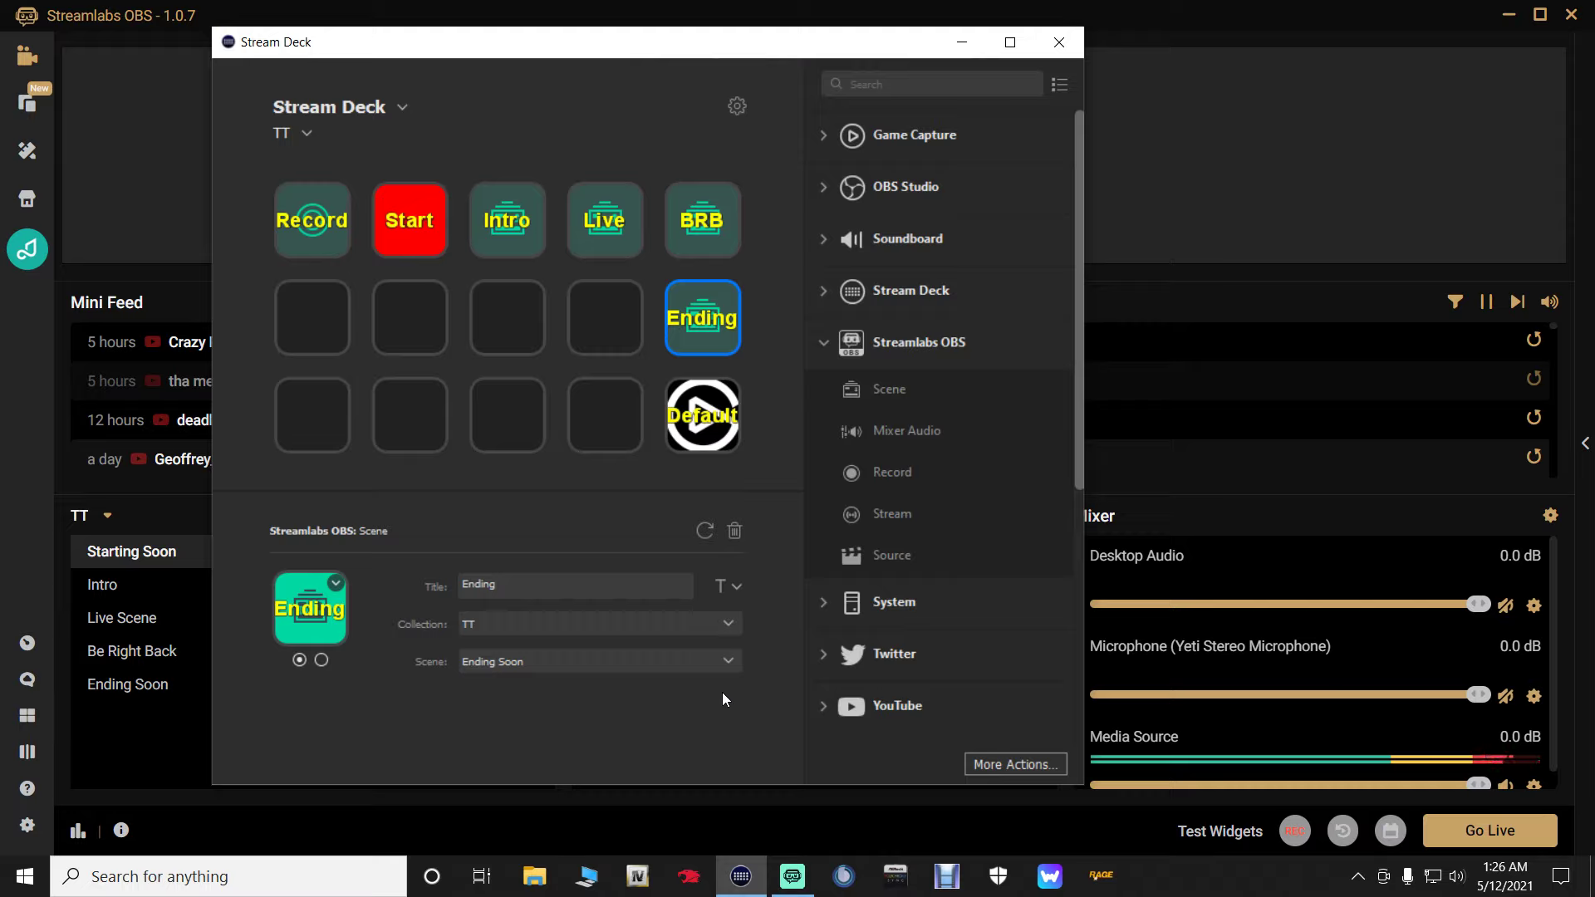
Step: Format the 'Ending' title at 14 pt in yellow, after briefly trying red
click(733, 589)
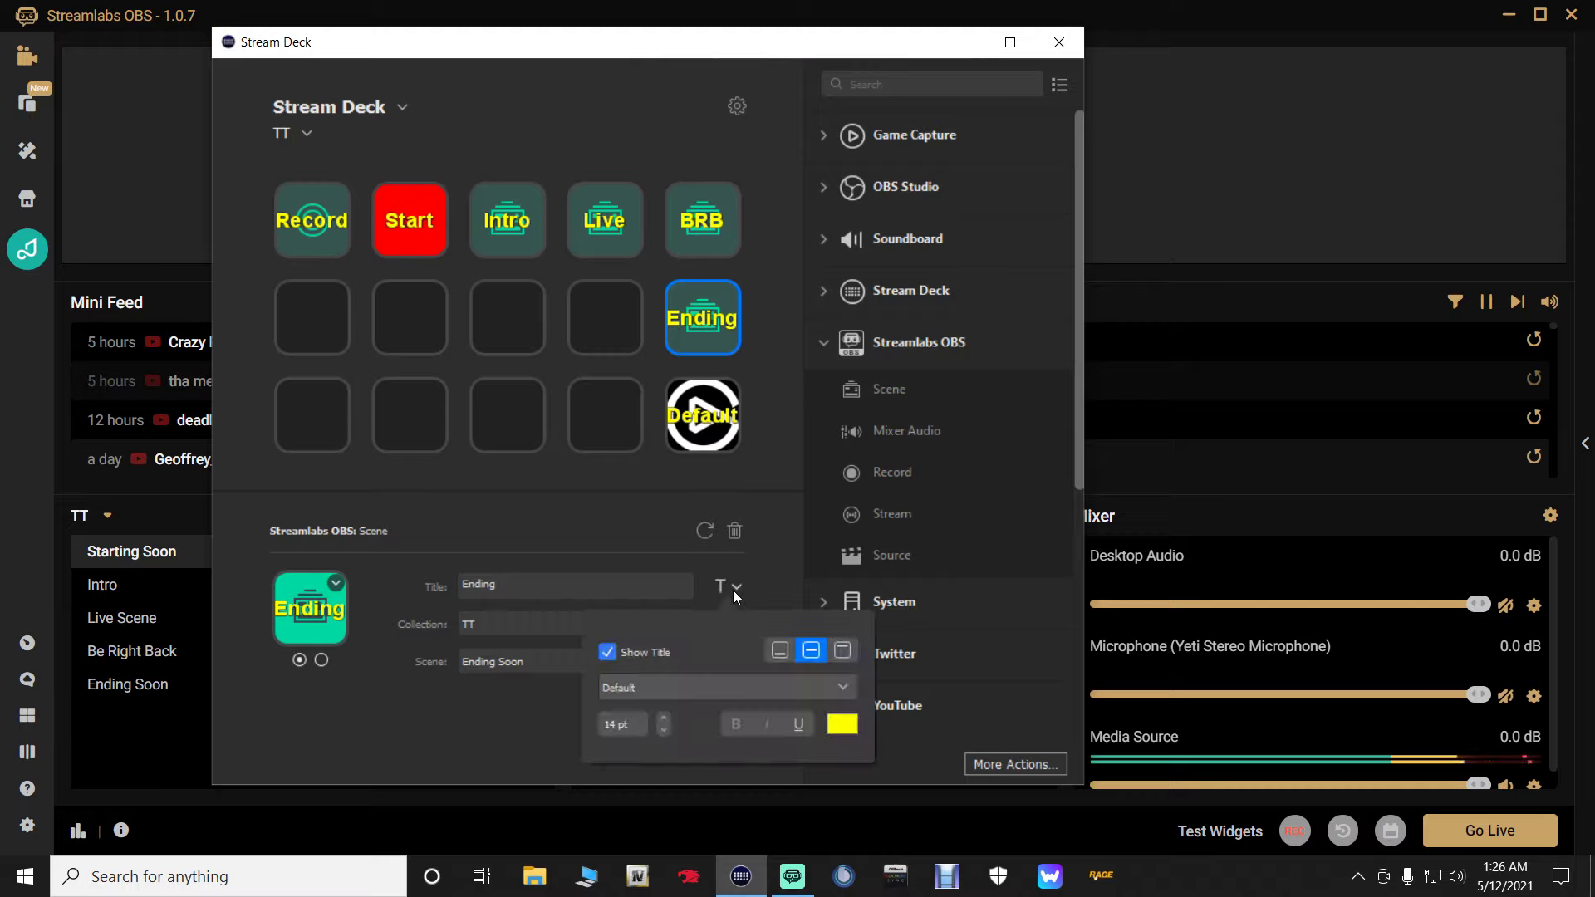
click(663, 732)
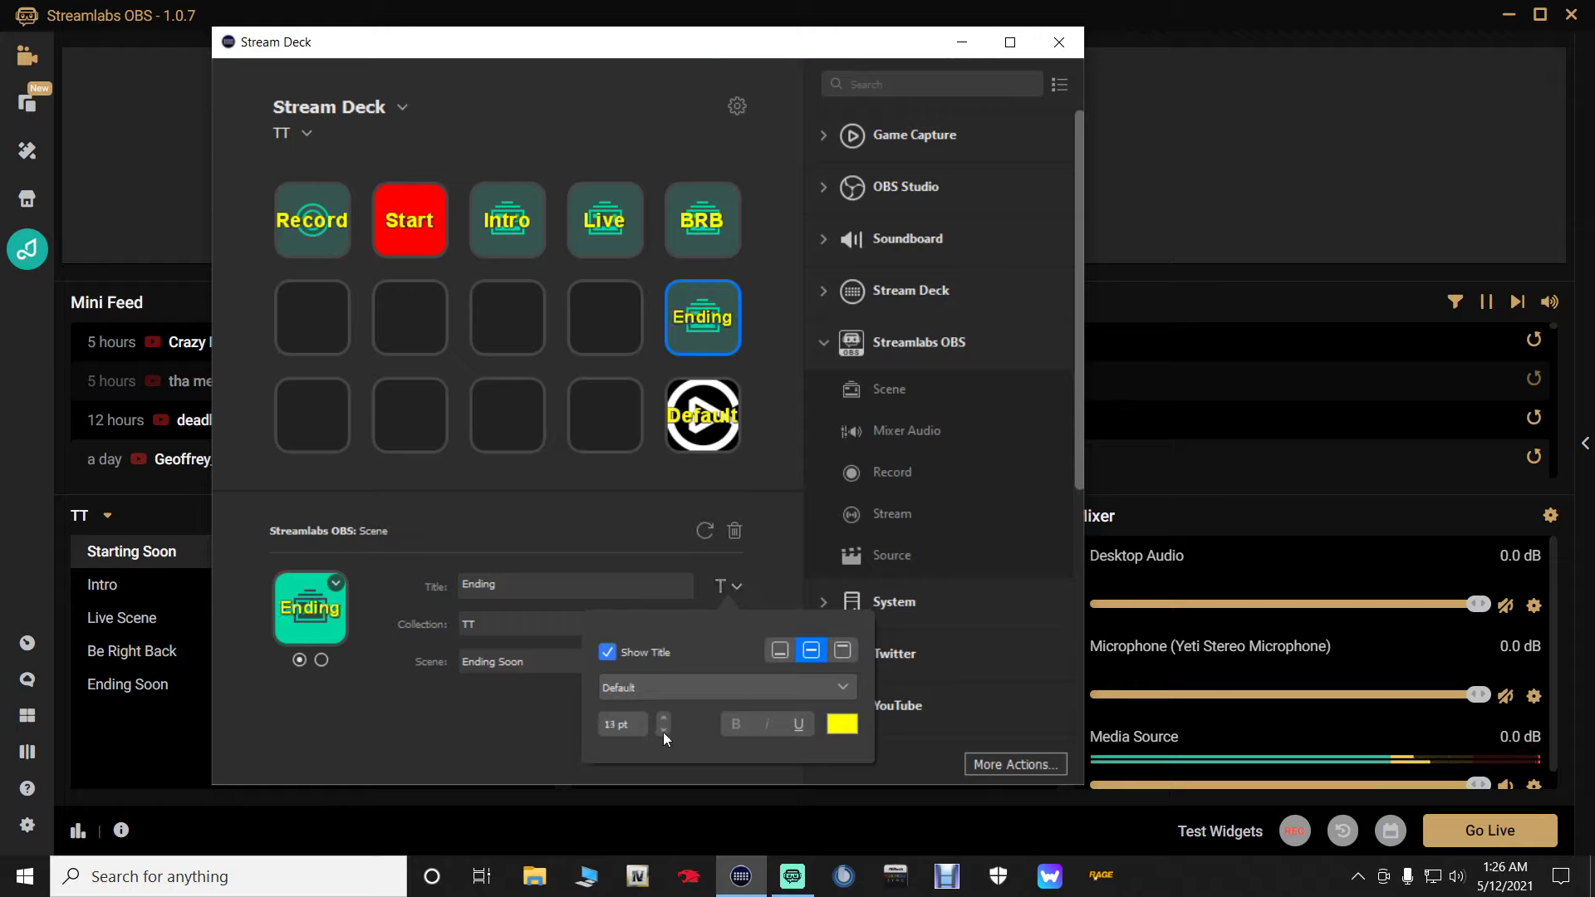
click(663, 731)
double_click(665, 717)
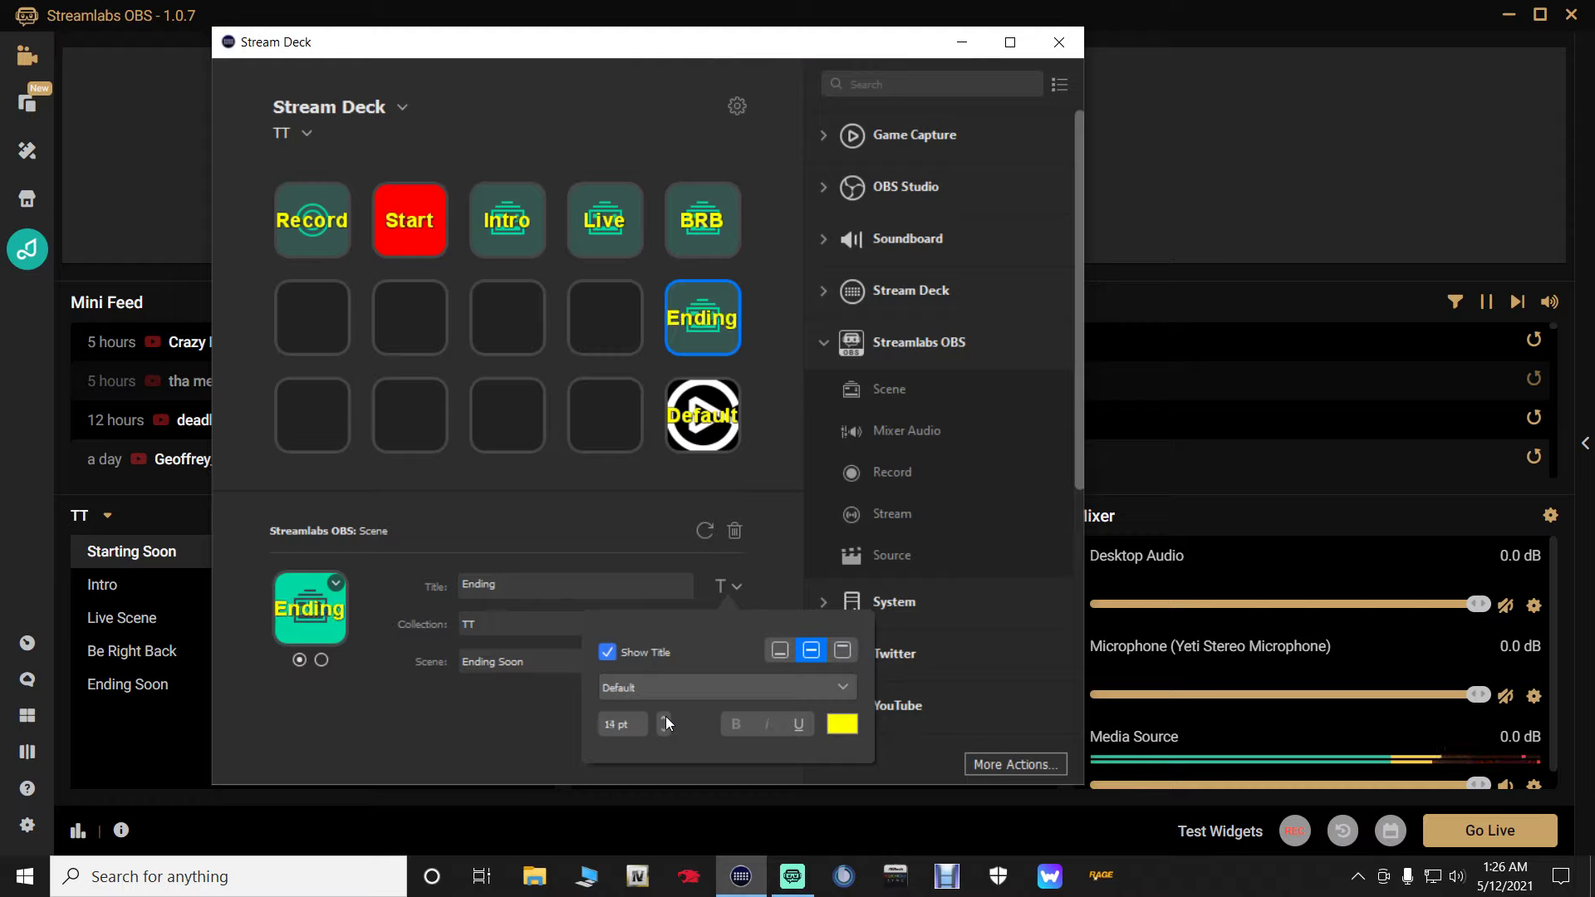
click(732, 589)
click(837, 725)
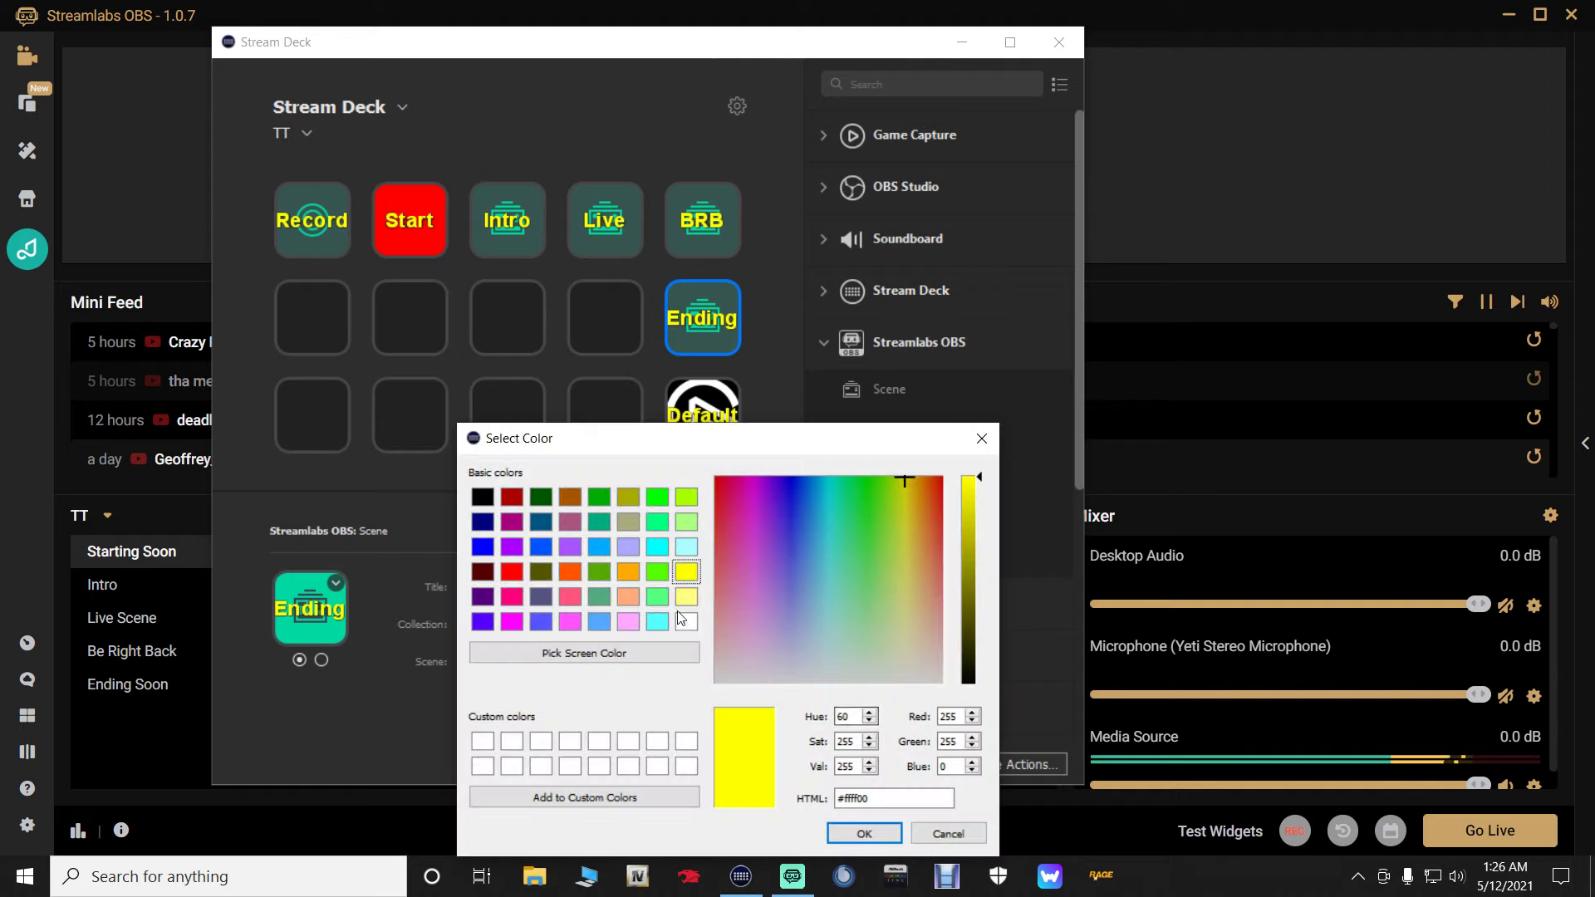
click(512, 575)
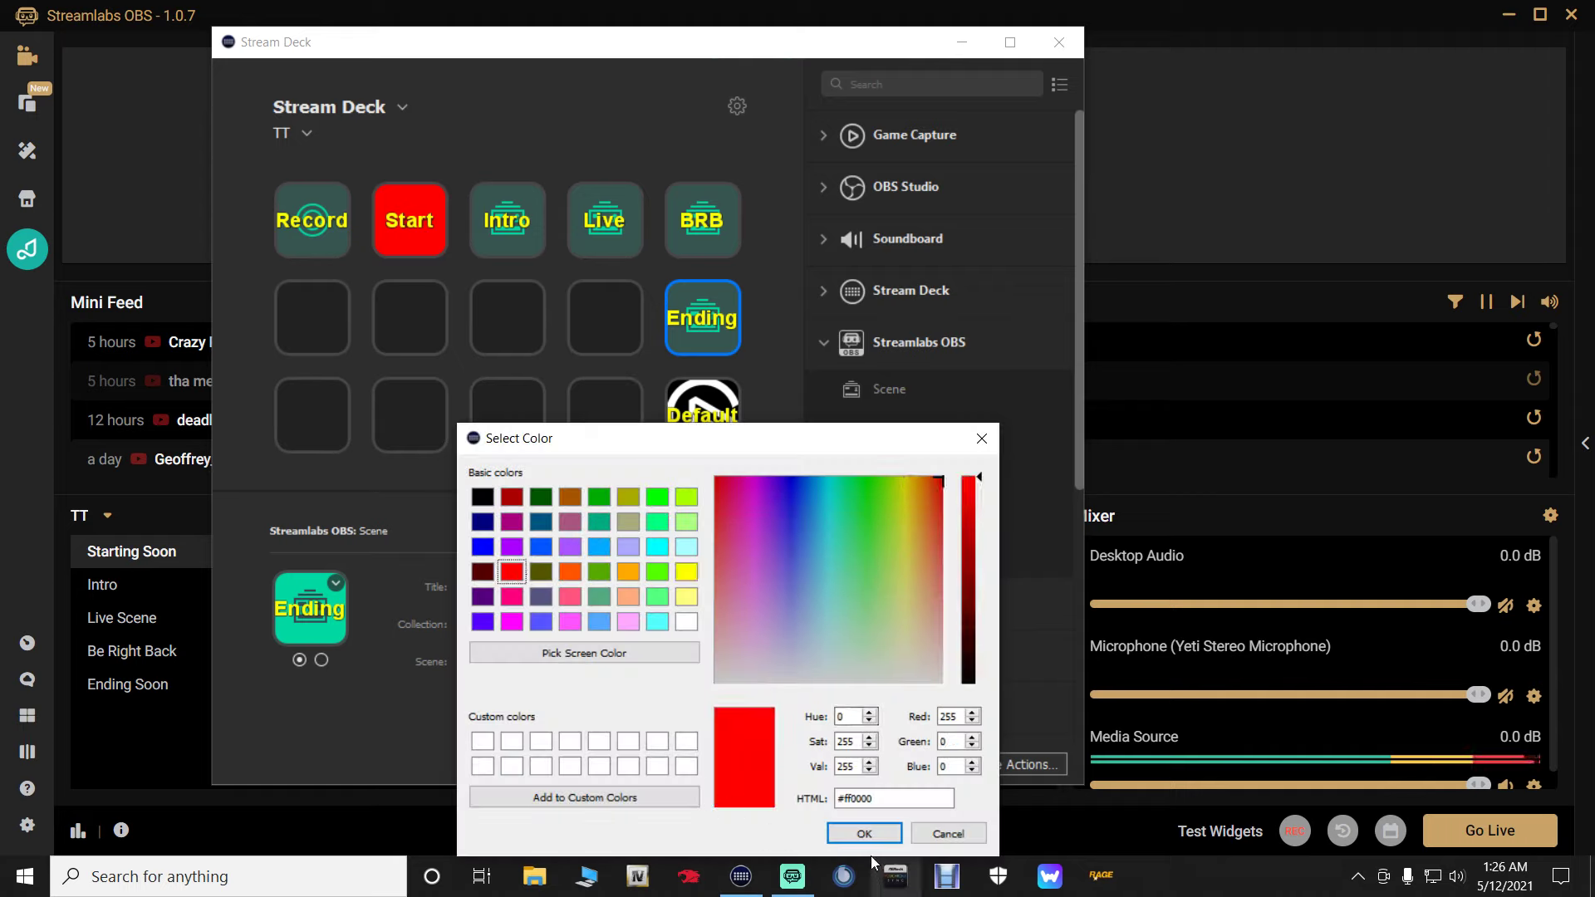
click(863, 832)
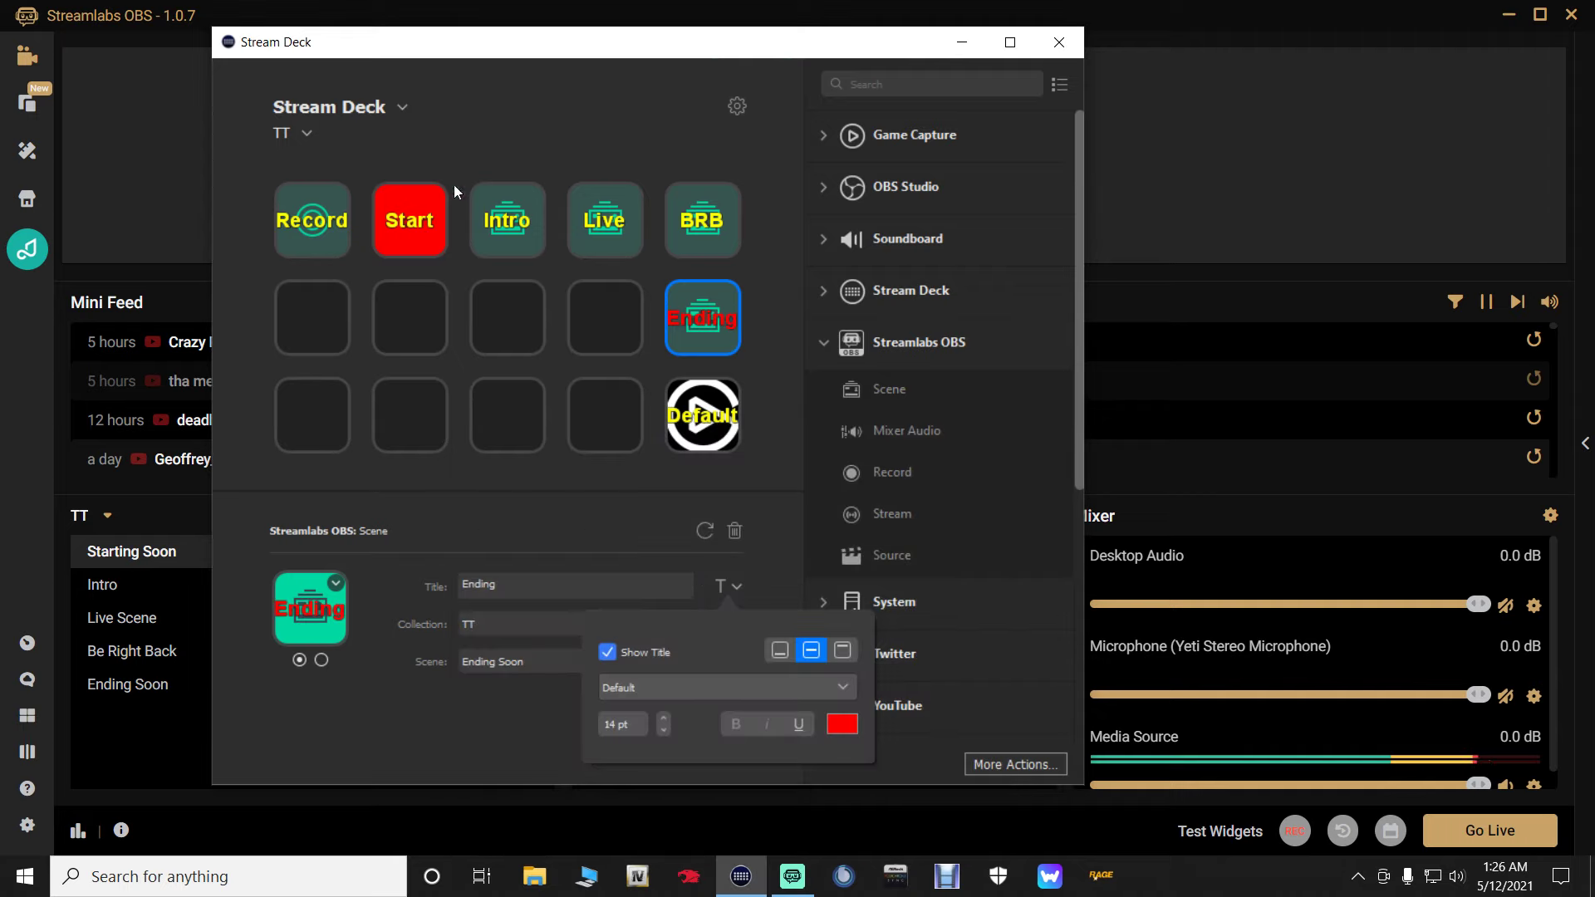
click(849, 729)
click(684, 572)
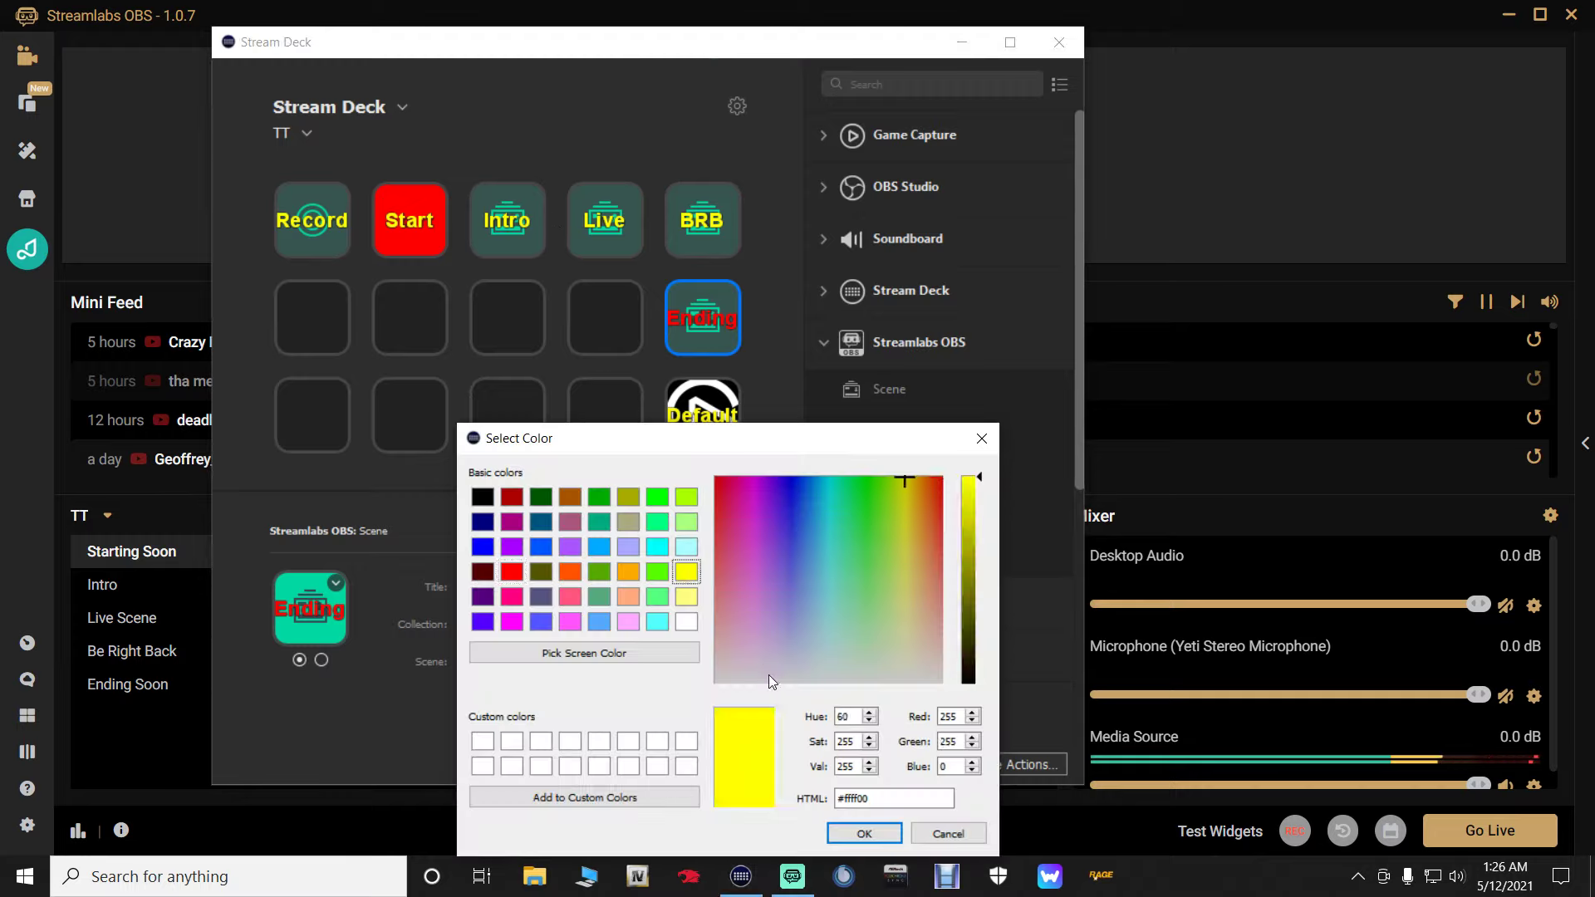
click(864, 833)
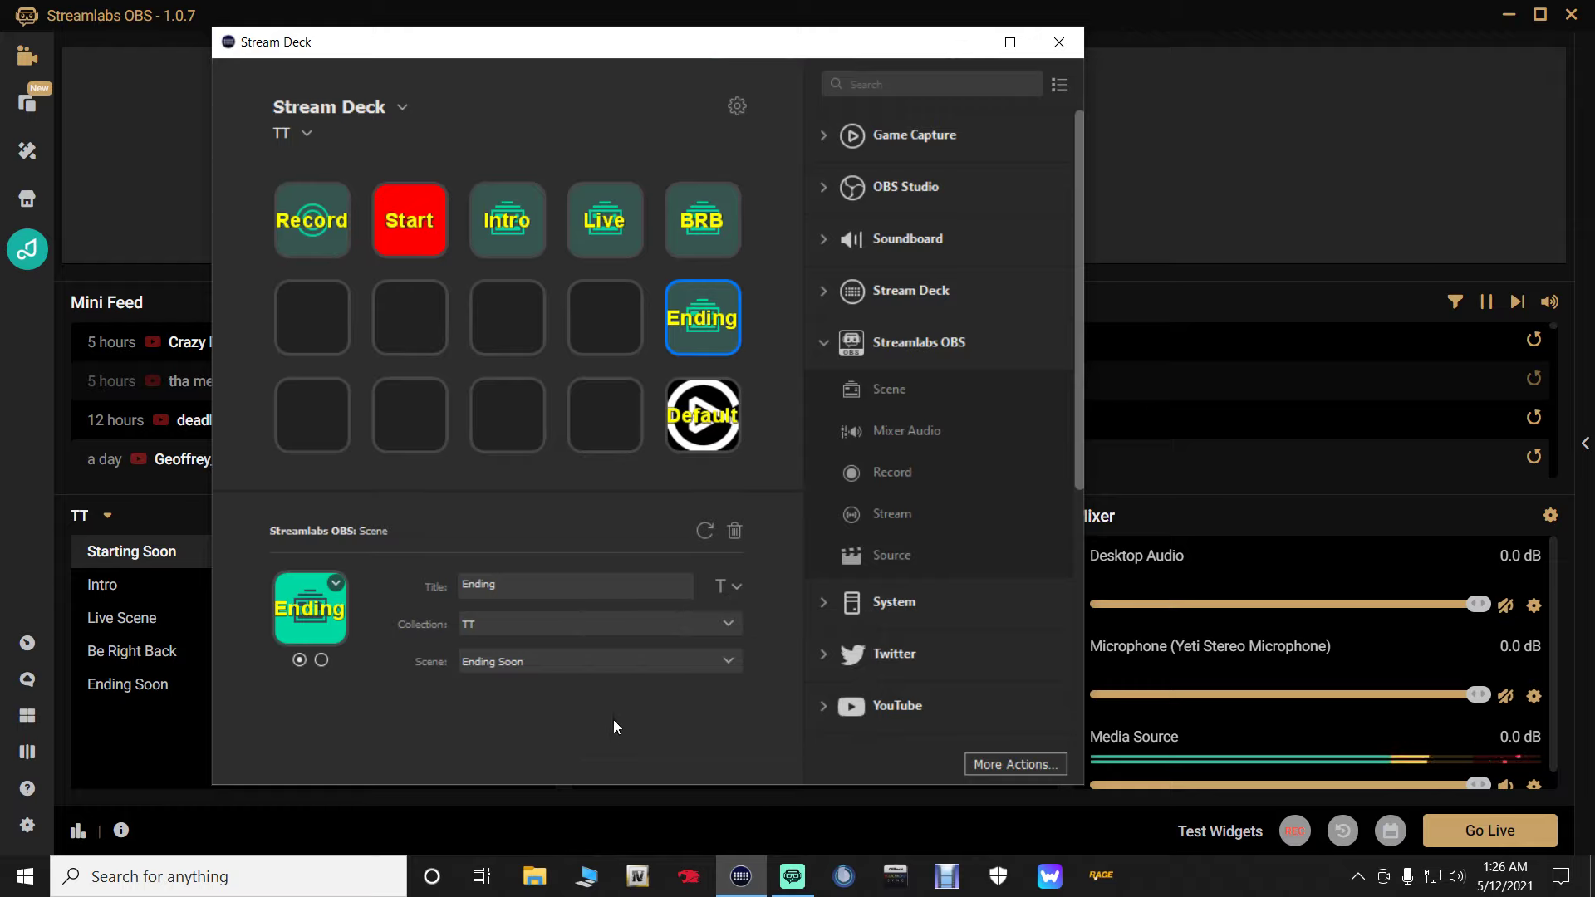
Step: Hide Stream Deck and test keys F2–F5, switching Intro, Live Scene, Be Right Back, Ending Soon
click(974, 41)
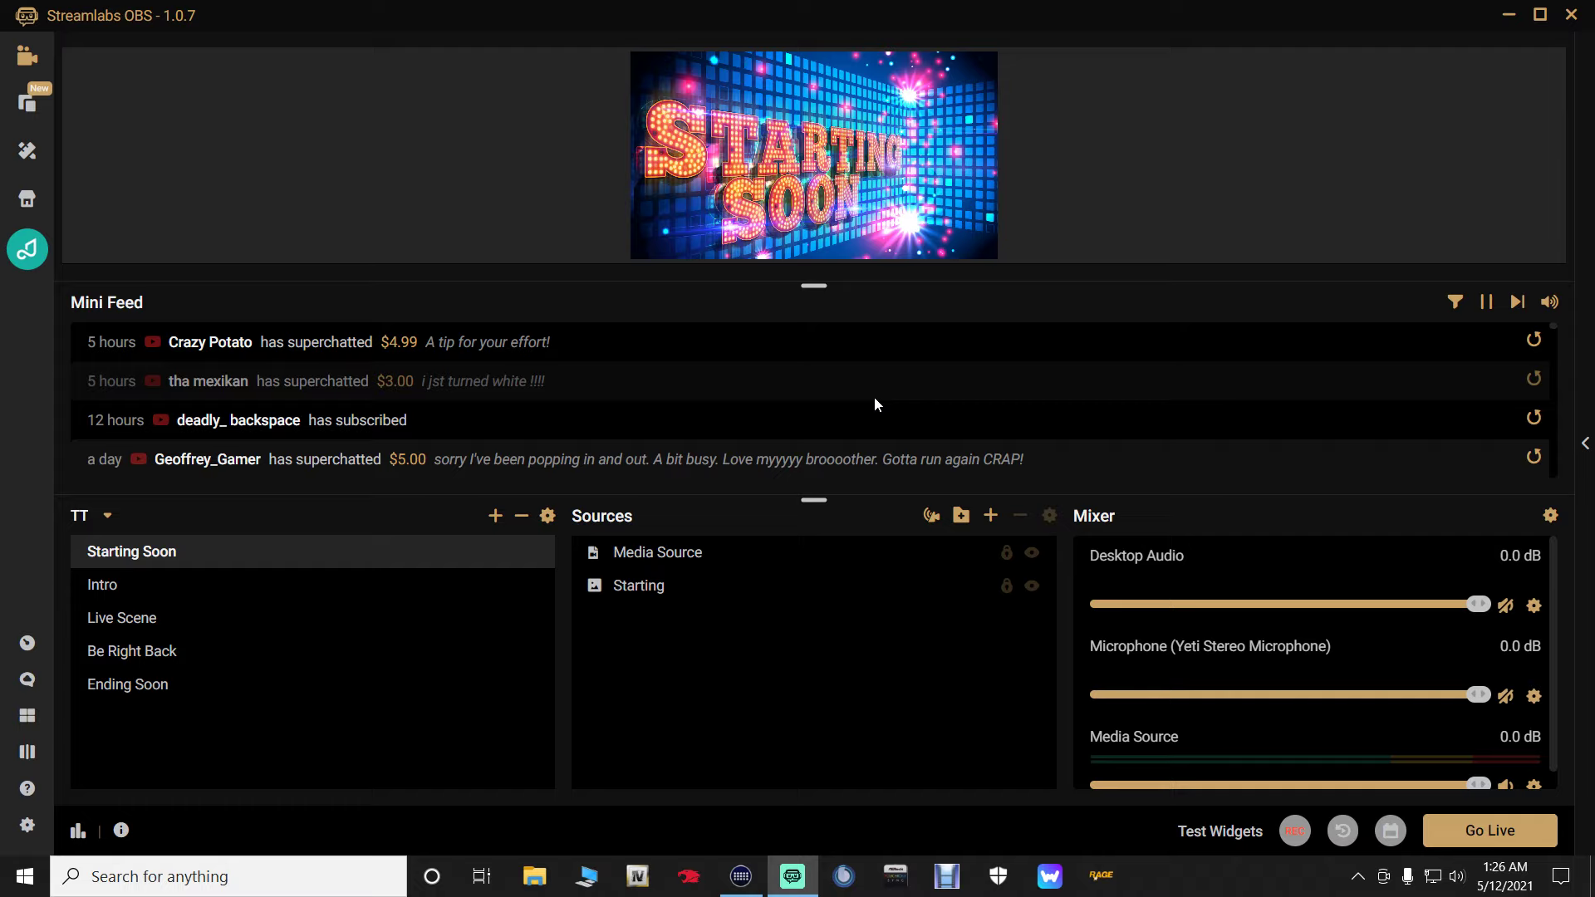
key(F2)
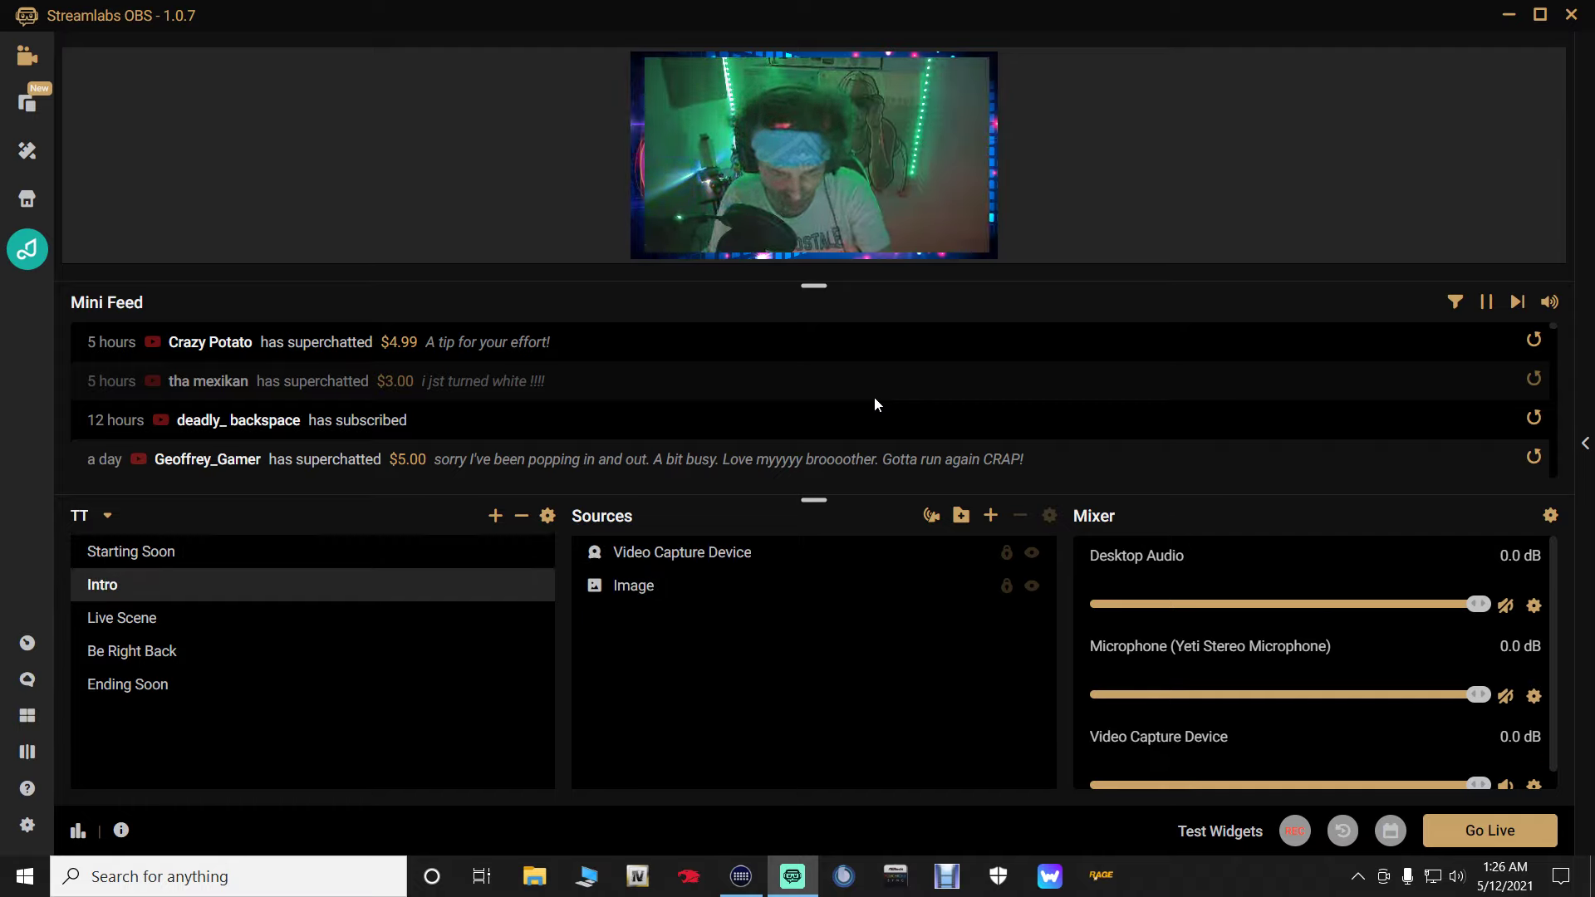
key(F3)
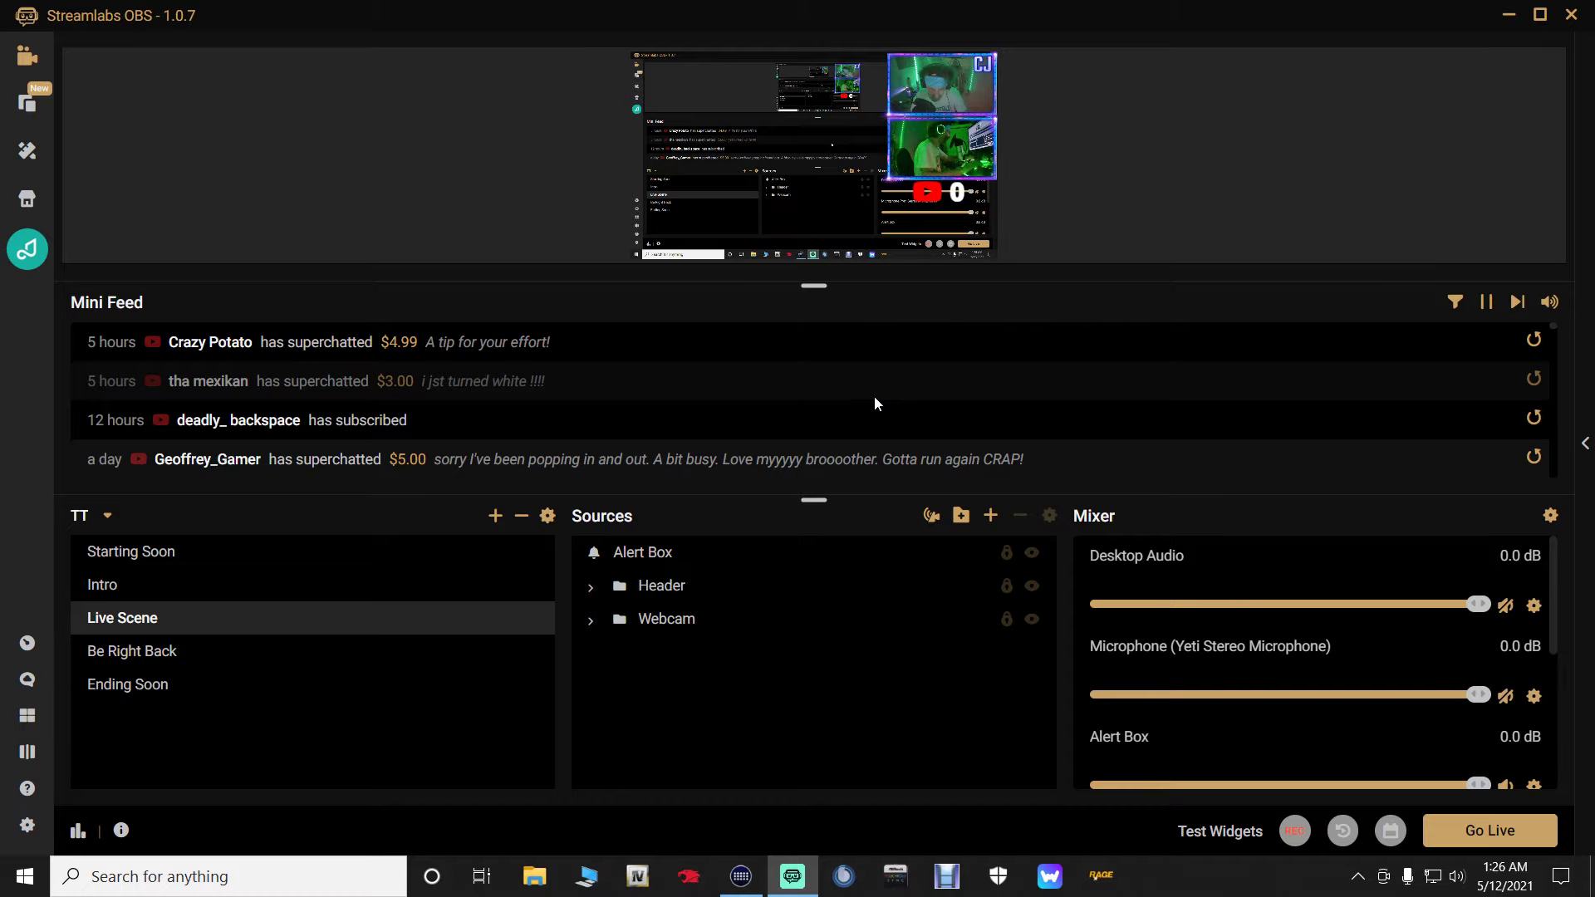
key(F4)
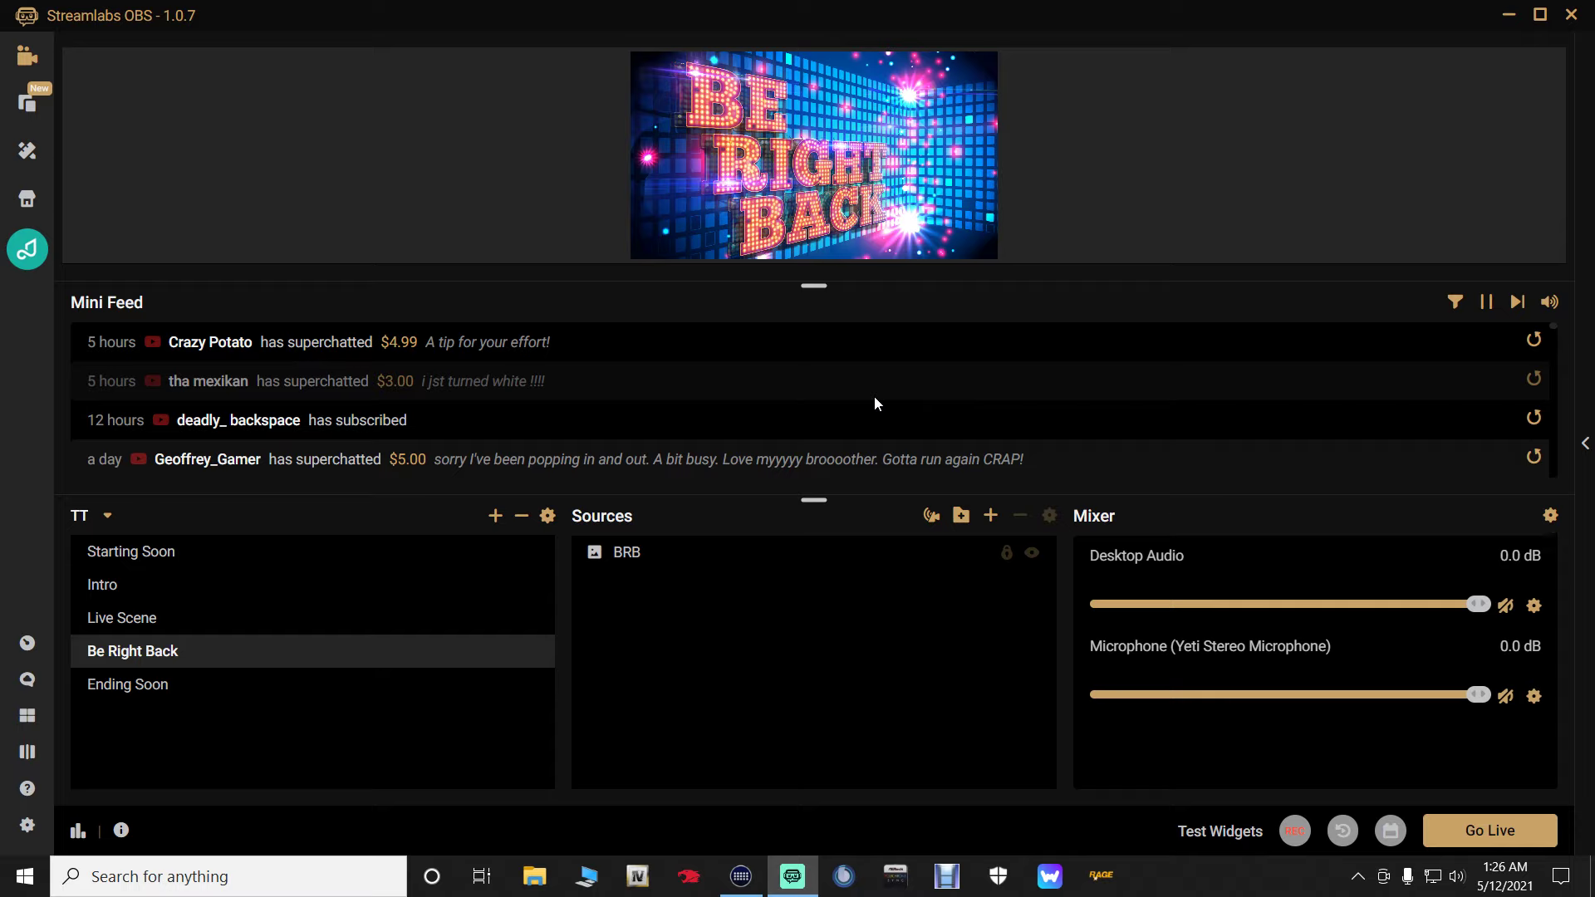
key(F5)
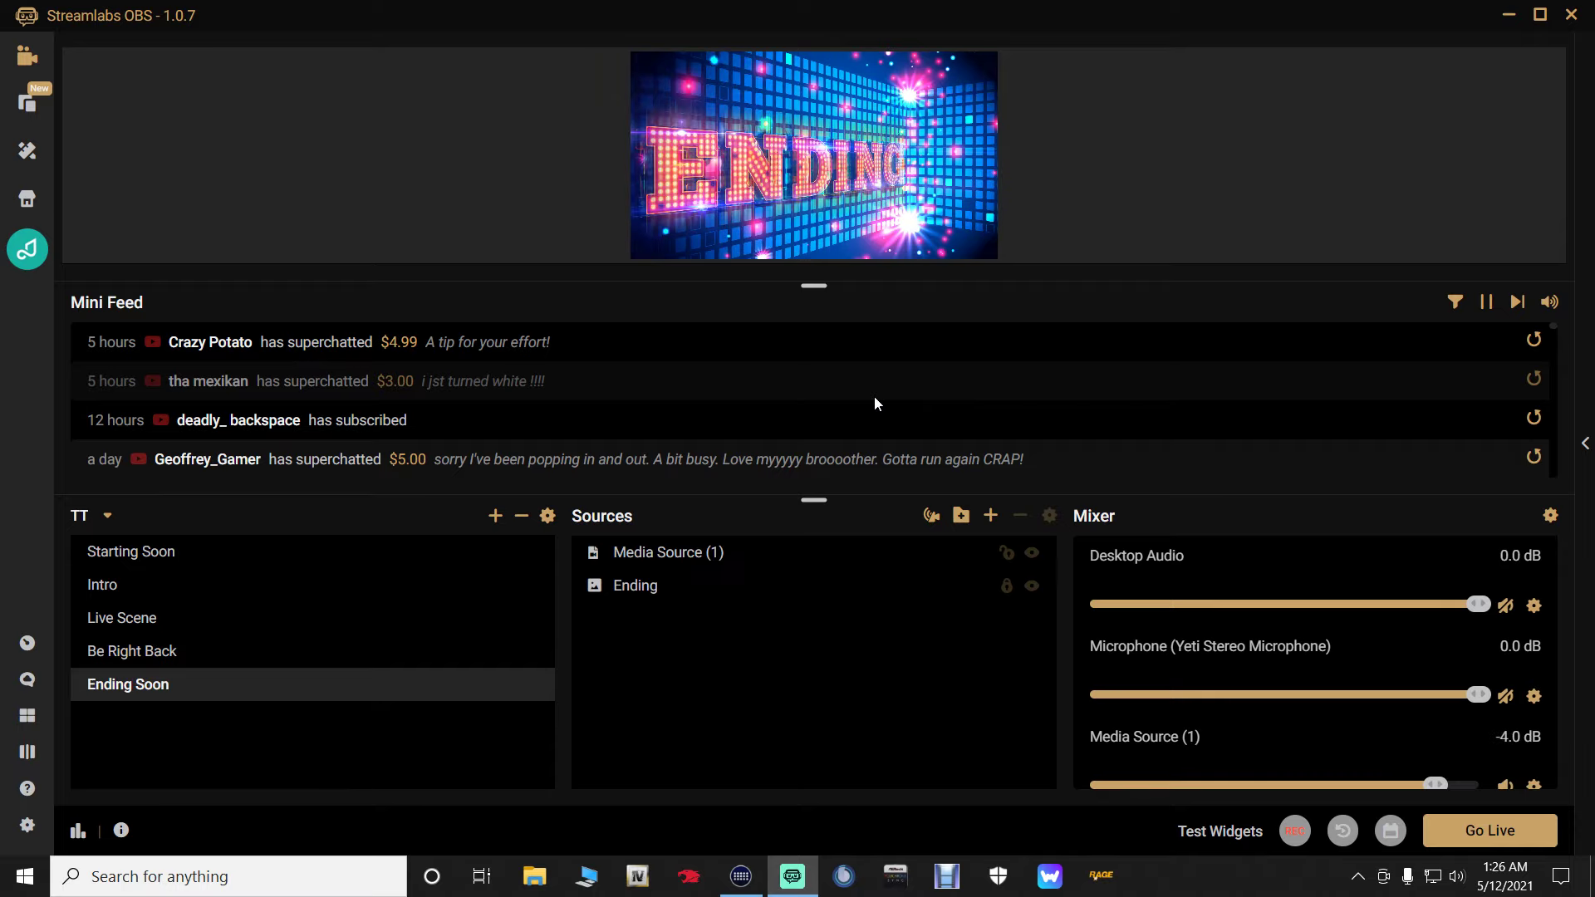